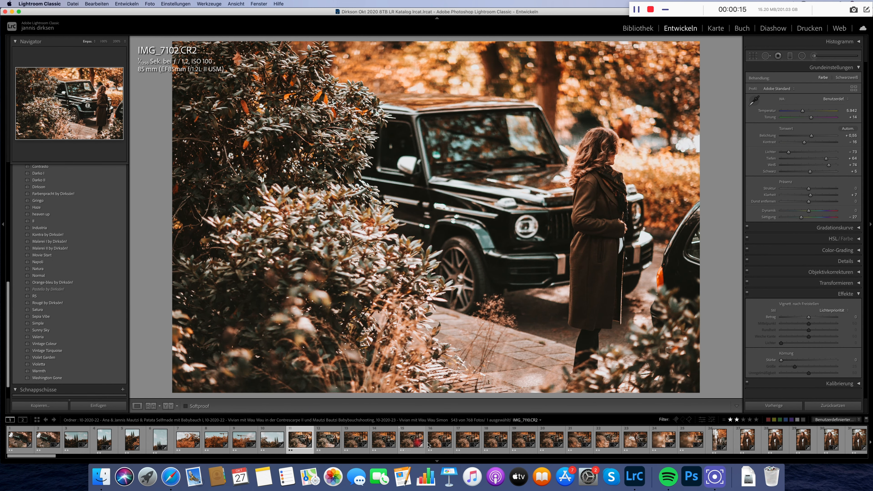
# Review the edited photos of the autumn shoot, from the car shots around IMG_7114 through the park shot IMG_7184
pyautogui.click(439, 443)
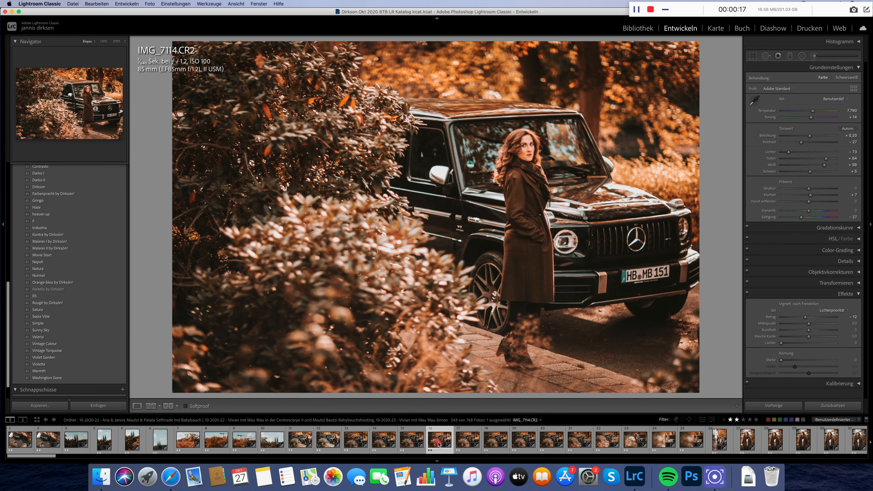
pyautogui.click(547, 443)
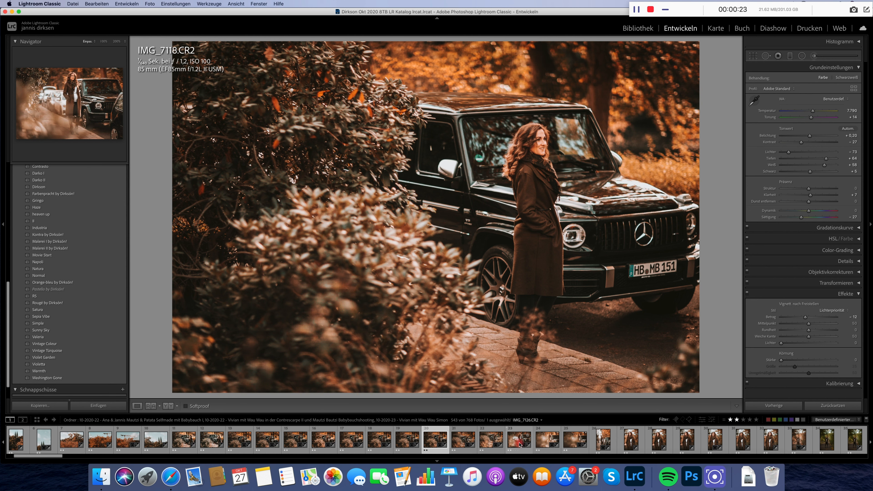
pyautogui.click(519, 443)
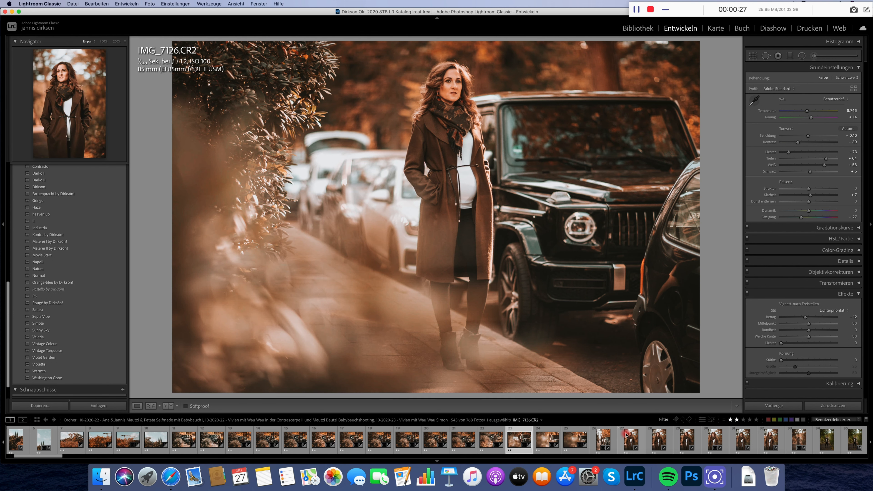
pyautogui.hscroll(1, 627, 441)
pyautogui.click(647, 447)
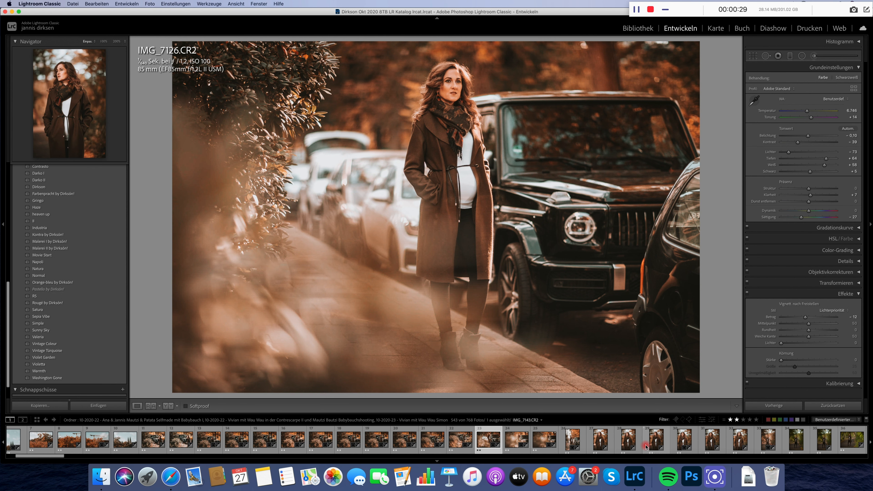
pyautogui.hscroll(2, 653, 443)
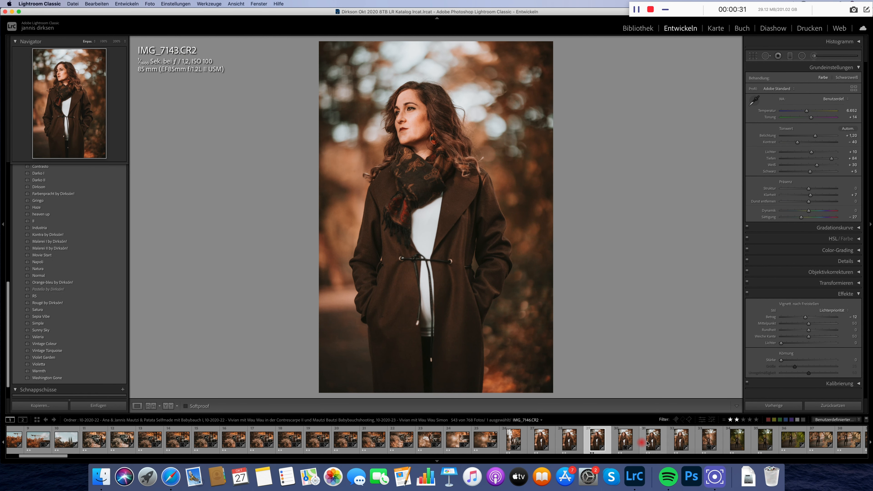
pyautogui.click(679, 440)
pyautogui.hscroll(5, 679, 443)
pyautogui.click(679, 444)
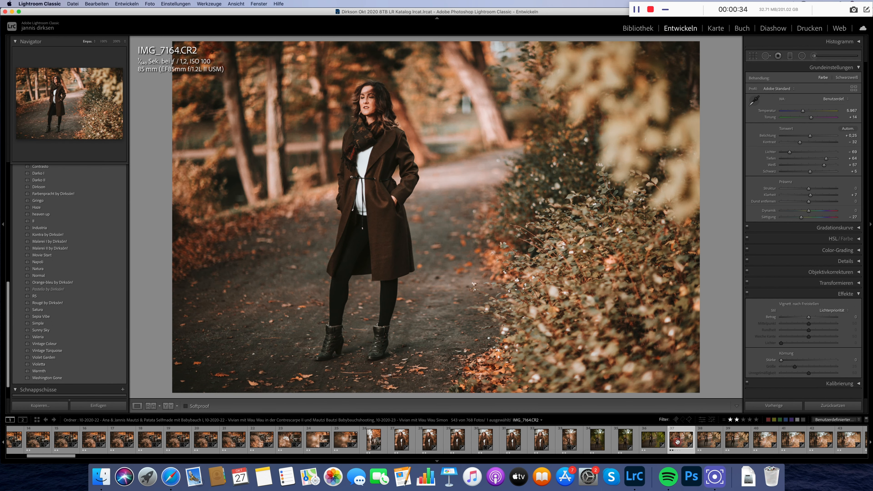
pyautogui.hscroll(8, 678, 443)
pyautogui.click(679, 443)
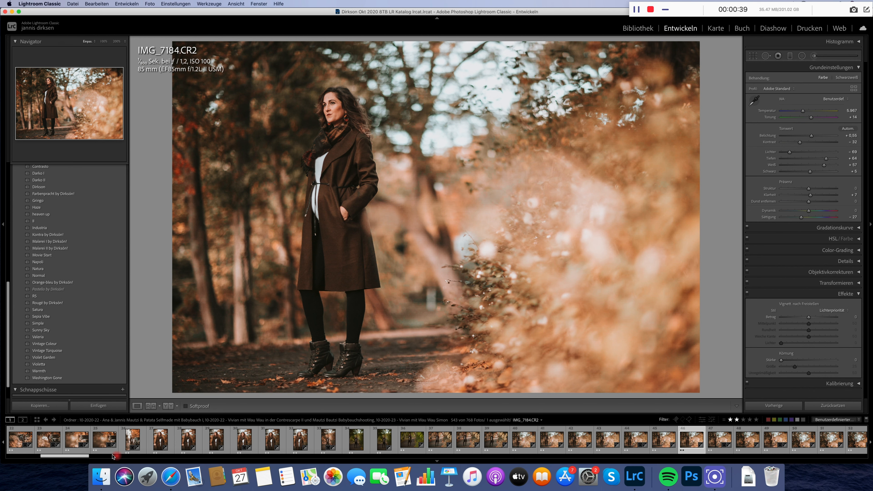
# View the park photo IMG_7363 further along the series, and return to the portrait IMG_7309
pyautogui.moveTo(79, 457); pyautogui.dragTo(203, 456)
pyautogui.click(172, 443)
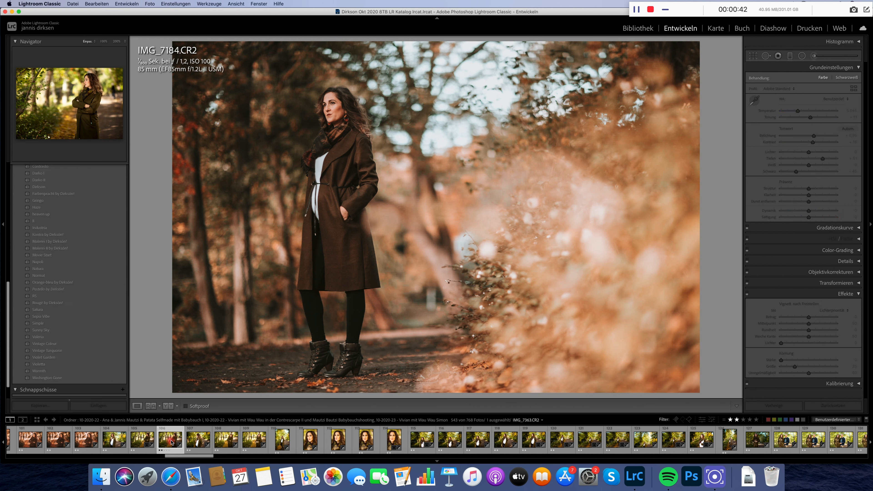
pyautogui.hscroll(-10, 154, 442)
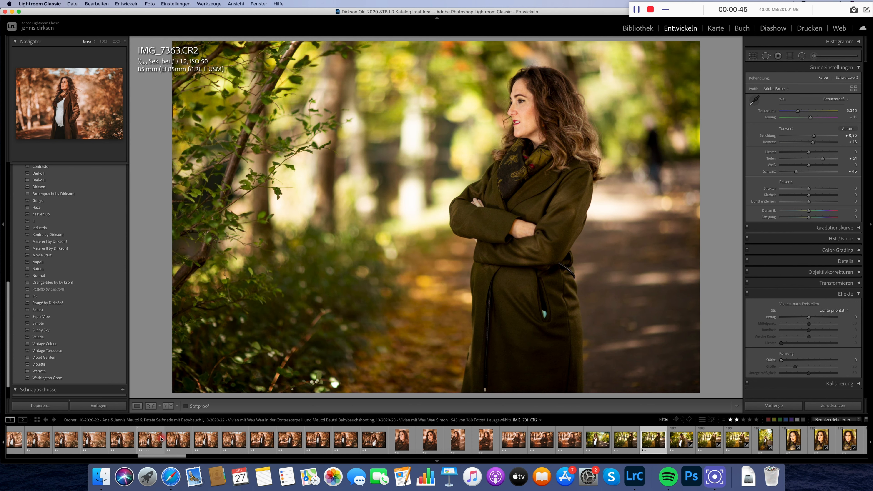
pyautogui.click(100, 444)
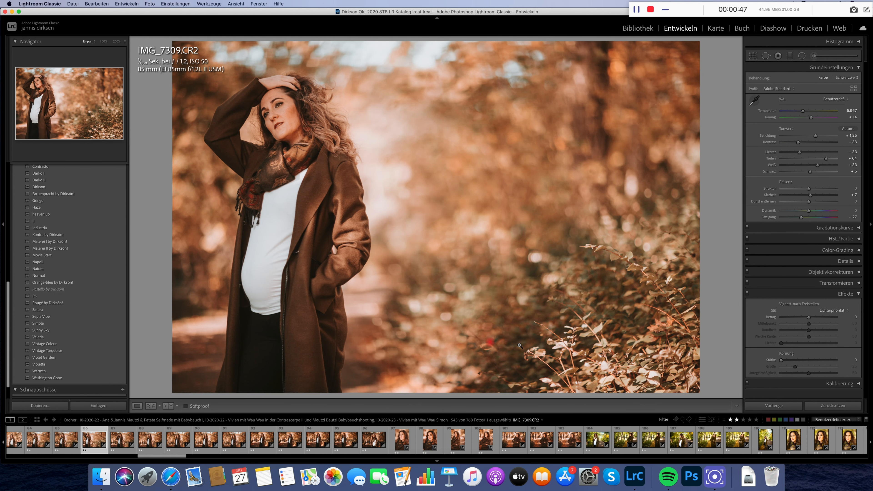
# Reset IMG_7309 to its original settings and synchronize them to the selected range of photos that follows it
pyautogui.click(805, 408)
pyautogui.click(825, 406)
pyautogui.hscroll(15, 654, 442)
pyautogui.keyDown('shift'); pyautogui.click(653, 441); pyautogui.keyUp('shift')
pyautogui.click(774, 406)
pyautogui.press('Return')
# Examine the selected series of park portraits in the library grid for differences in light and color
pyautogui.press('g')
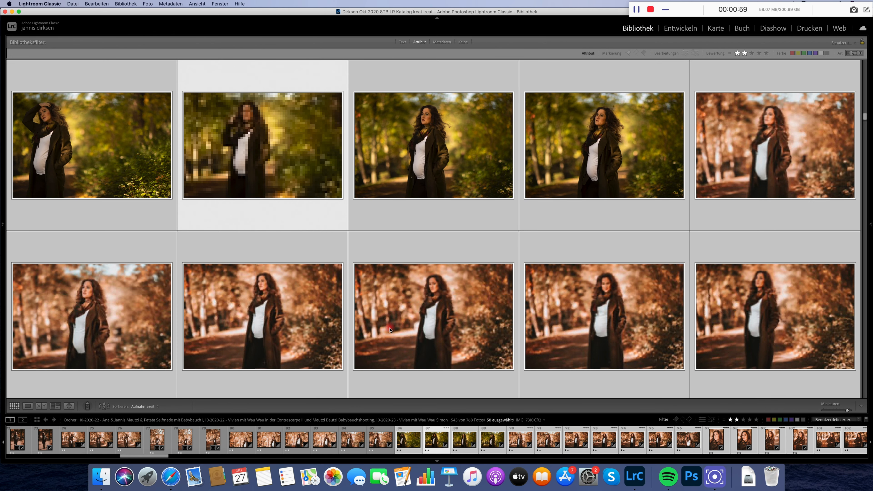
pyautogui.scroll(6, 427, 255)
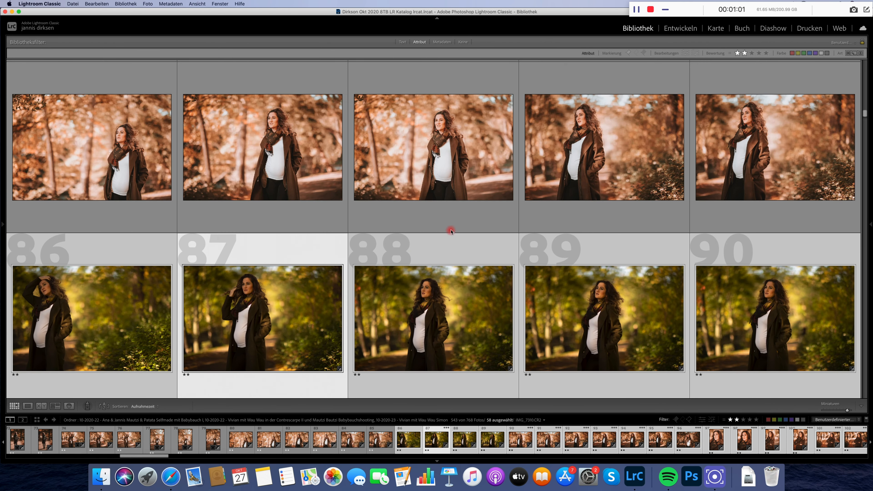
pyautogui.scroll(-3, 365, 242)
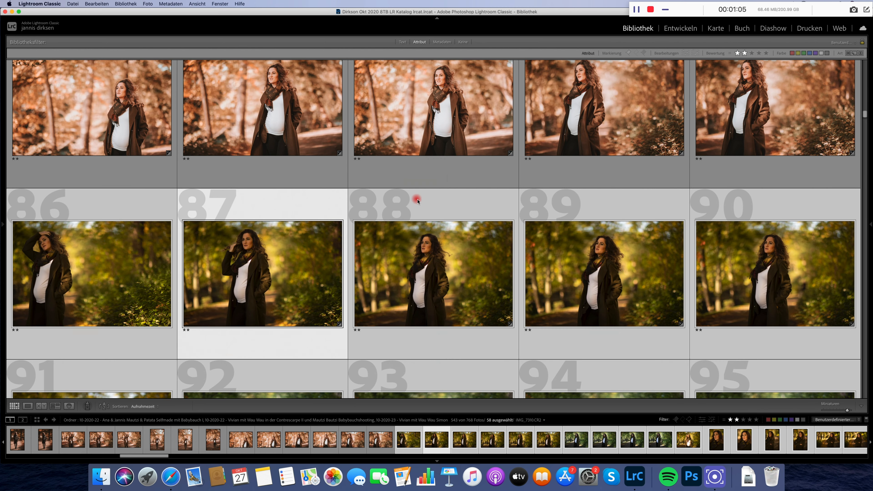
pyautogui.scroll(-3, 416, 200)
pyautogui.scroll(-4, 424, 205)
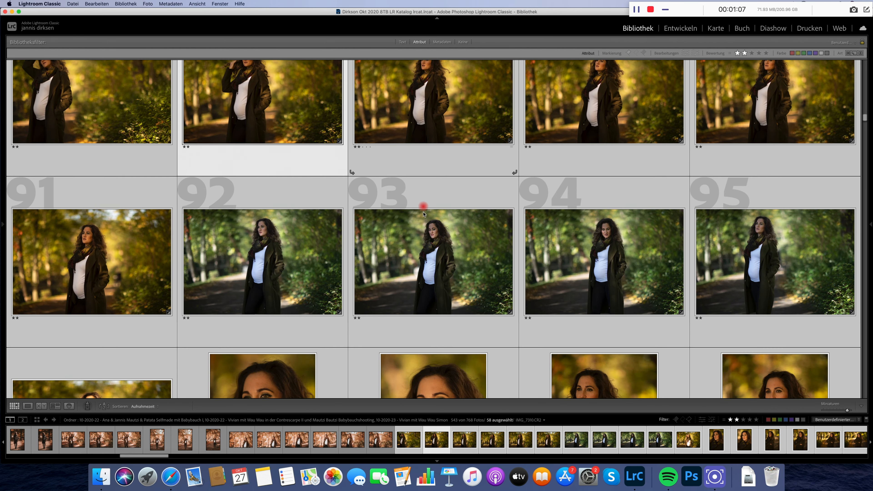
pyautogui.scroll(-5, 423, 247)
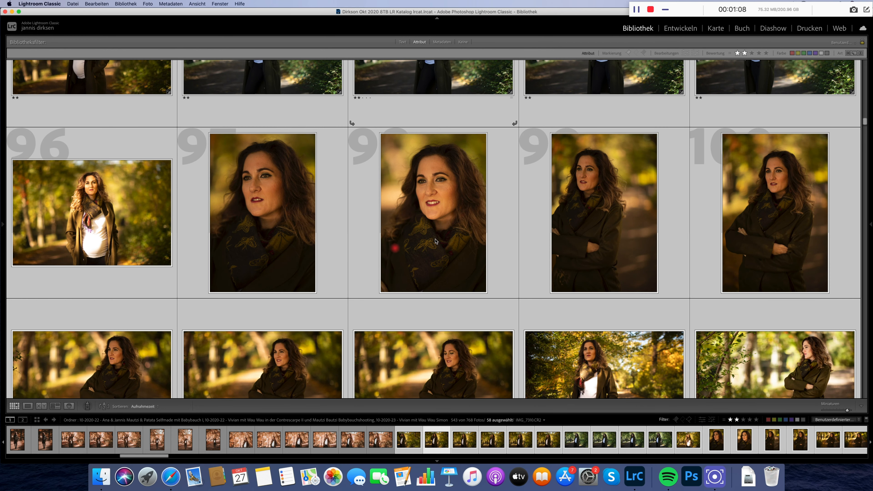
pyautogui.scroll(-10, 458, 273)
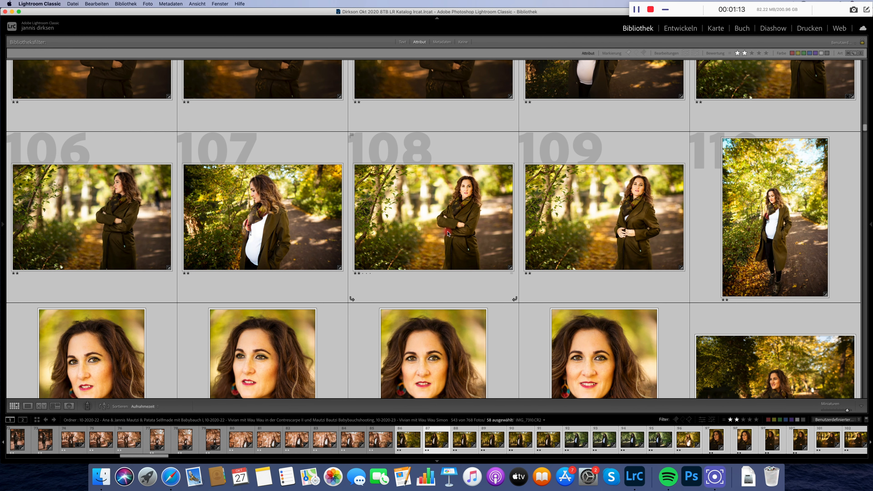
pyautogui.scroll(3, 448, 233)
pyautogui.scroll(10, 448, 234)
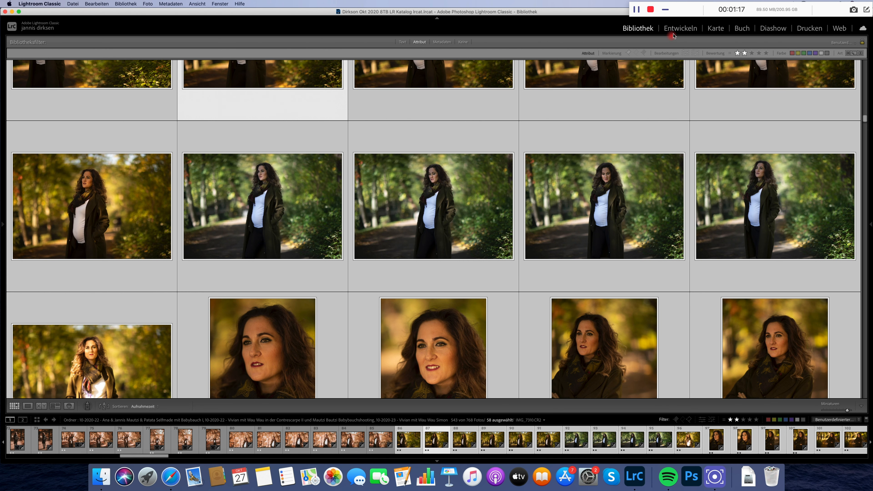
# Open IMG_7310 for developing, keeping the series selected, and raise its exposure to +1,05
pyautogui.click(674, 29)
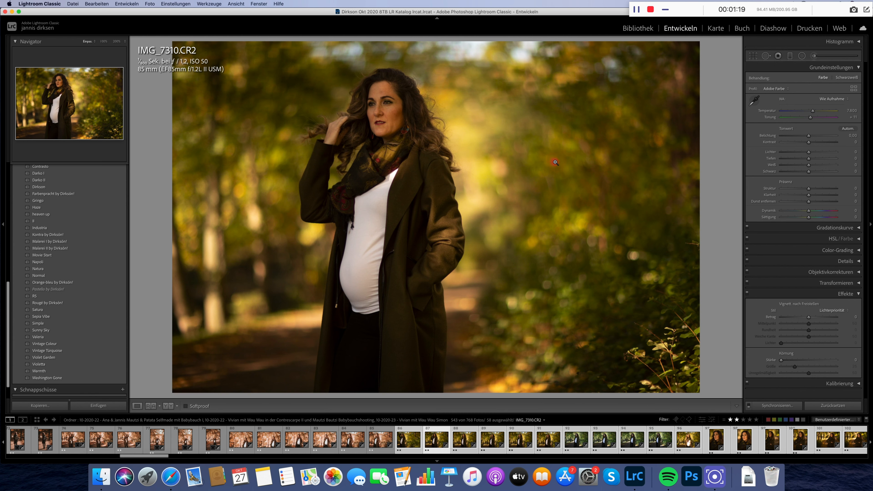
pyautogui.click(408, 439)
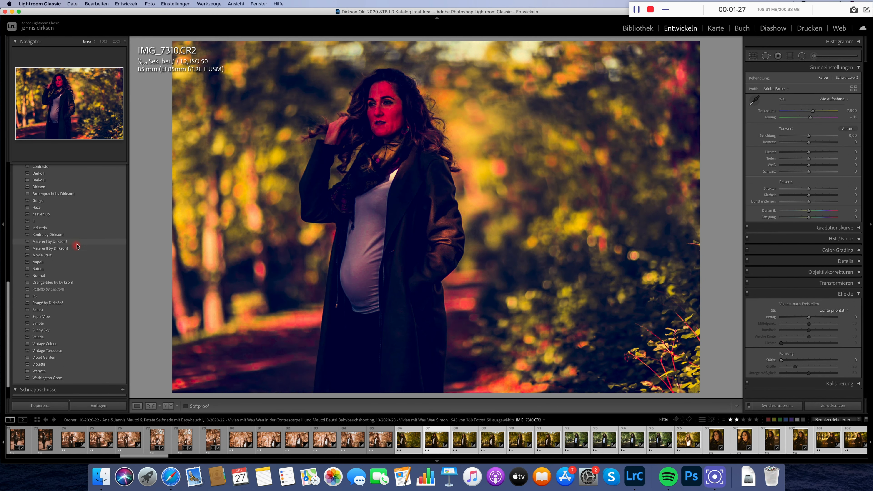
pyautogui.moveTo(808, 136); pyautogui.dragTo(814, 136)
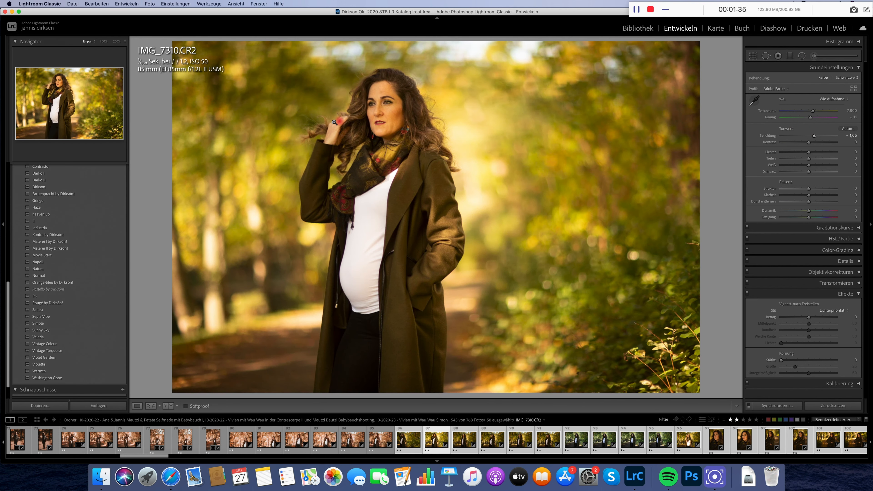
# Preview the available develop presets on IMG_7310 and apply the Valeria preset
pyautogui.scroll(3, 78, 195)
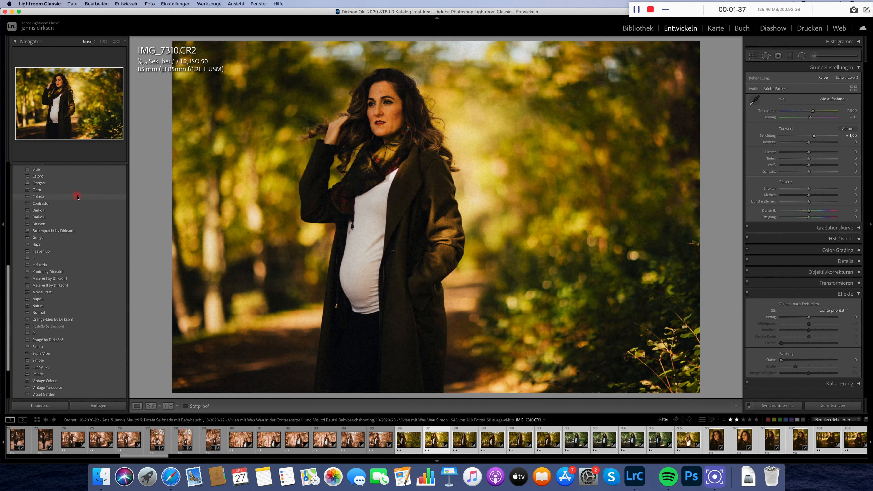
pyautogui.scroll(-1, 78, 221)
pyautogui.scroll(-3, 70, 310)
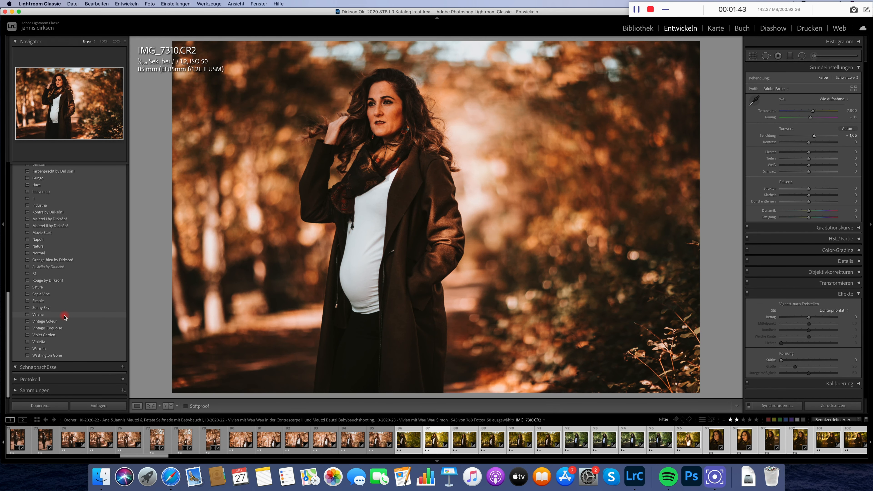
pyautogui.click(65, 316)
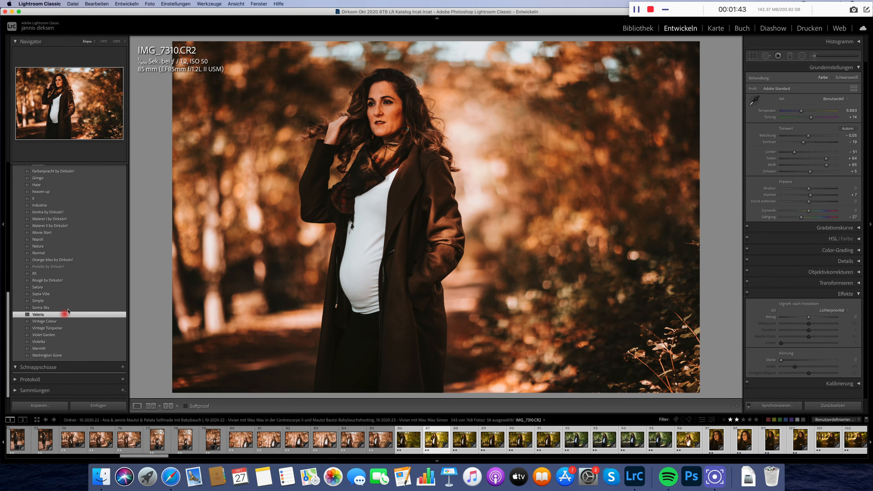
# Set IMG_7310's temperature to 5.892, exposure to +0,85, contrast to −39, highlights to +2 and whites to +61
pyautogui.click(797, 143)
pyautogui.click(812, 136)
pyautogui.moveTo(813, 137); pyautogui.dragTo(803, 111)
pyautogui.moveTo(813, 135); pyautogui.dragTo(814, 136)
pyautogui.moveTo(797, 142); pyautogui.dragTo(798, 143)
pyautogui.moveTo(795, 152); pyautogui.dragTo(809, 151)
pyautogui.moveTo(827, 165); pyautogui.dragTo(826, 165)
# Compare IMG_7310 before and after editing side by side, and reset all of its develop settings
pyautogui.press('y')
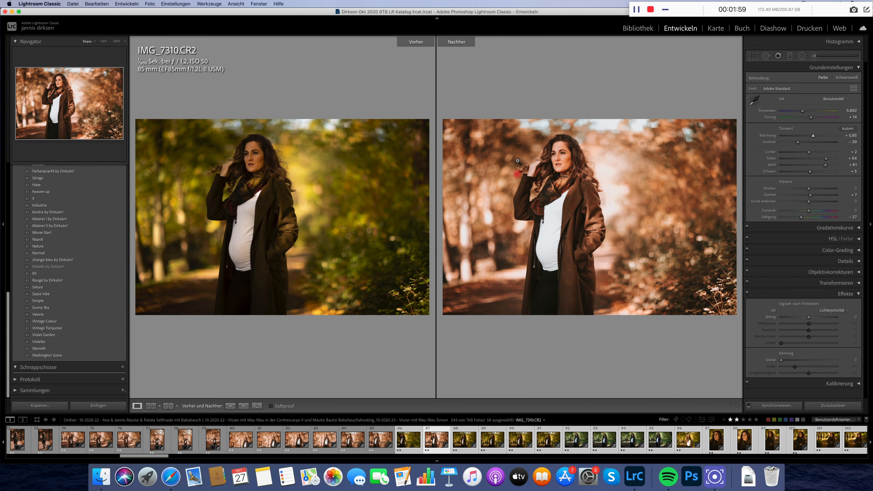
pyautogui.press('y')
pyautogui.click(821, 411)
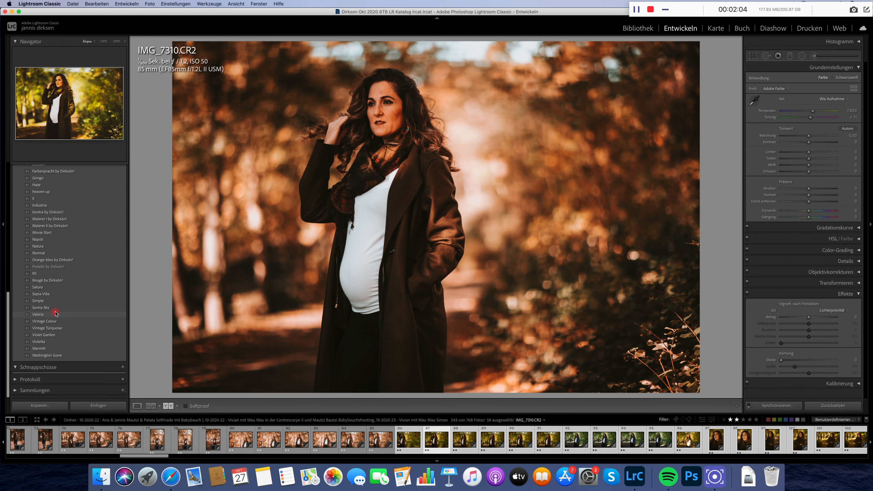
# Apply the Valeria preset to IMG_7310 and set exposure to +1,10, shadows to +49 and whites to +42
pyautogui.click(64, 313)
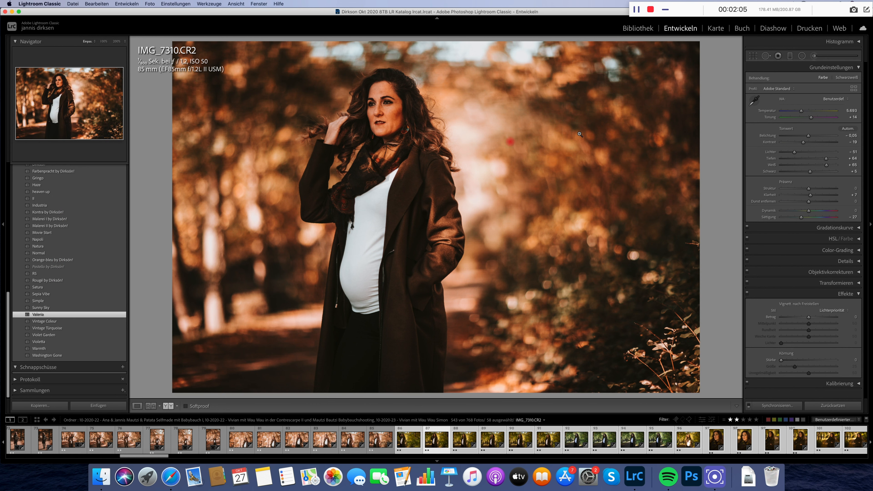
pyautogui.moveTo(809, 135); pyautogui.dragTo(815, 136)
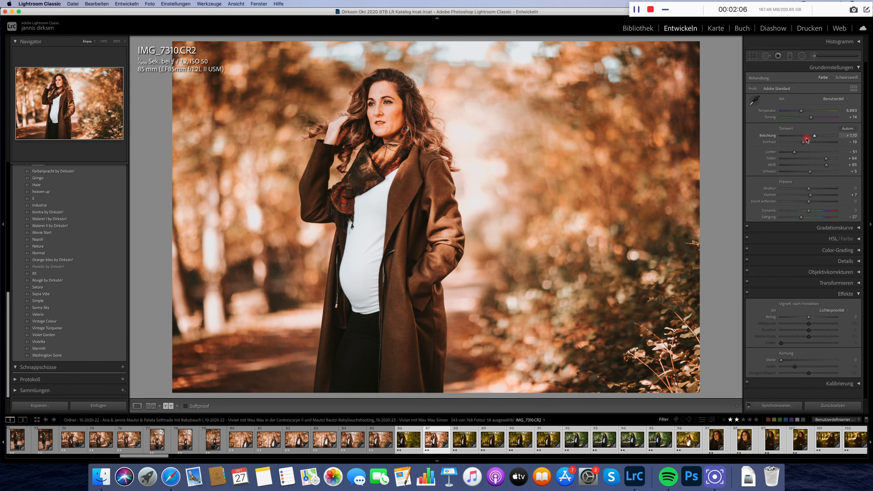
pyautogui.moveTo(827, 158); pyautogui.dragTo(822, 158)
pyautogui.moveTo(827, 165); pyautogui.dragTo(821, 164)
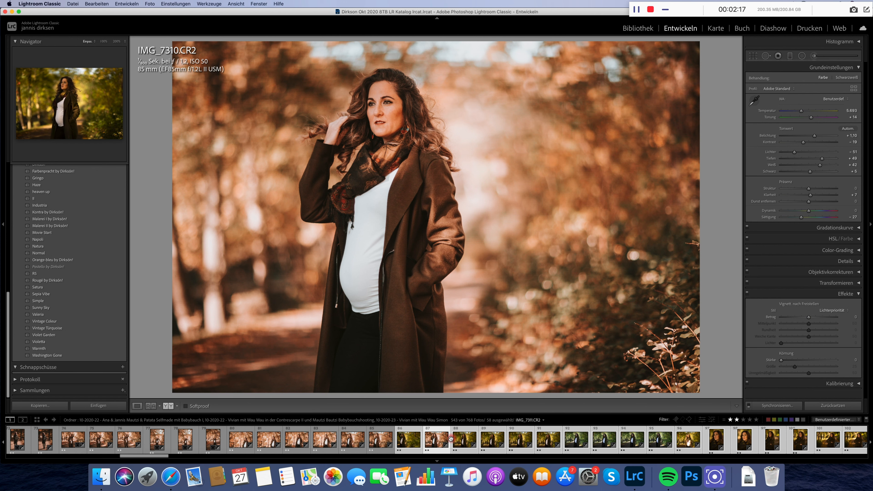
# Check the extent of the selected series and synchronize IMG_7310's settings to it, excluding local adjustments, transform, spot removal and crop
pyautogui.scroll(-5, 530, 446)
pyautogui.scroll(-20, 536, 445)
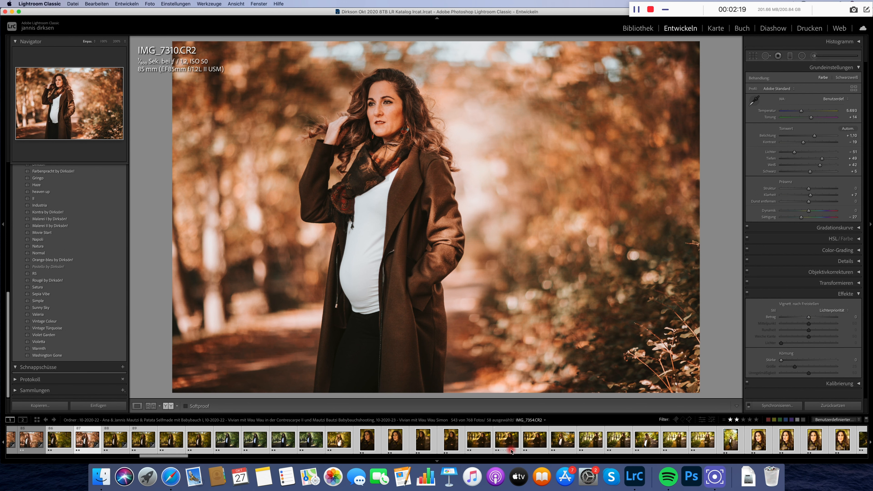
pyautogui.scroll(-2, 662, 441)
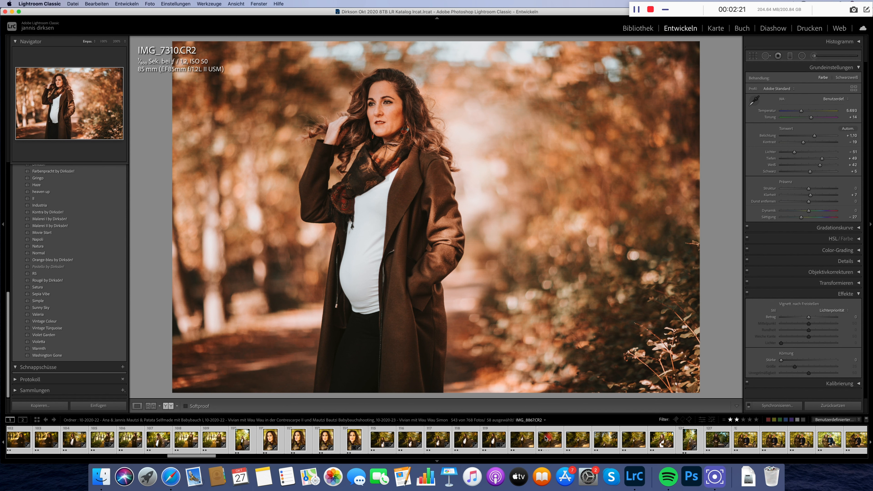
pyautogui.scroll(-3, 564, 445)
pyautogui.scroll(15, 564, 446)
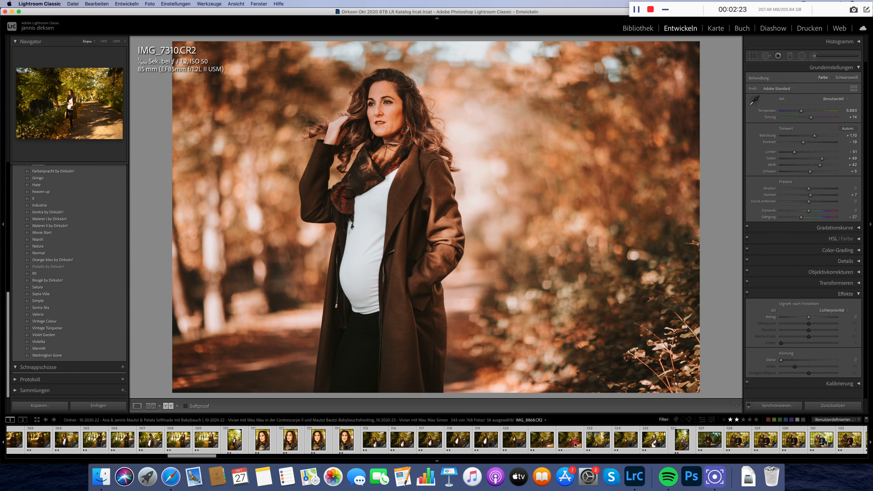
pyautogui.click(777, 406)
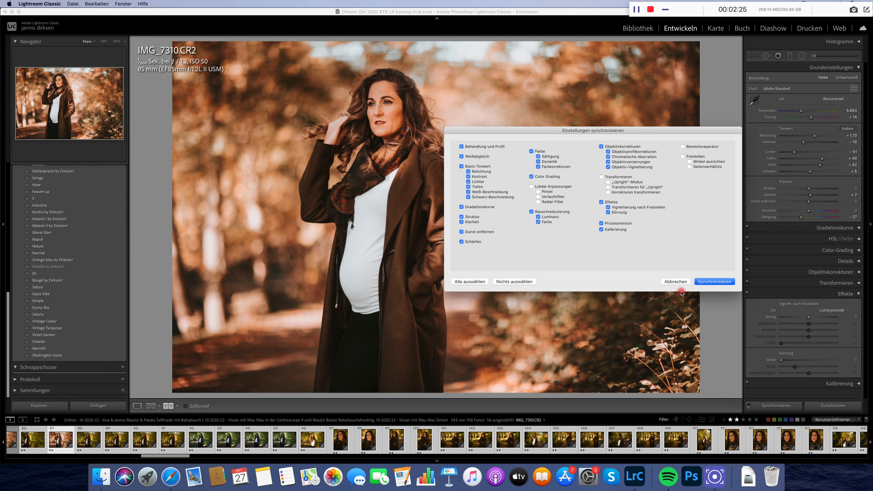
pyautogui.click(710, 283)
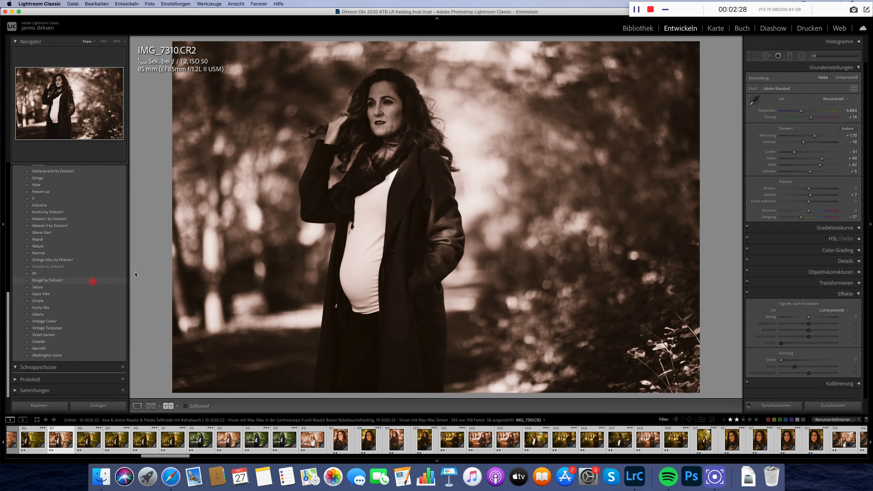
# Check the synchronized look on the photos that follow IMG_7310, starting with IMG_7311
pyautogui.scroll(5, 242, 449)
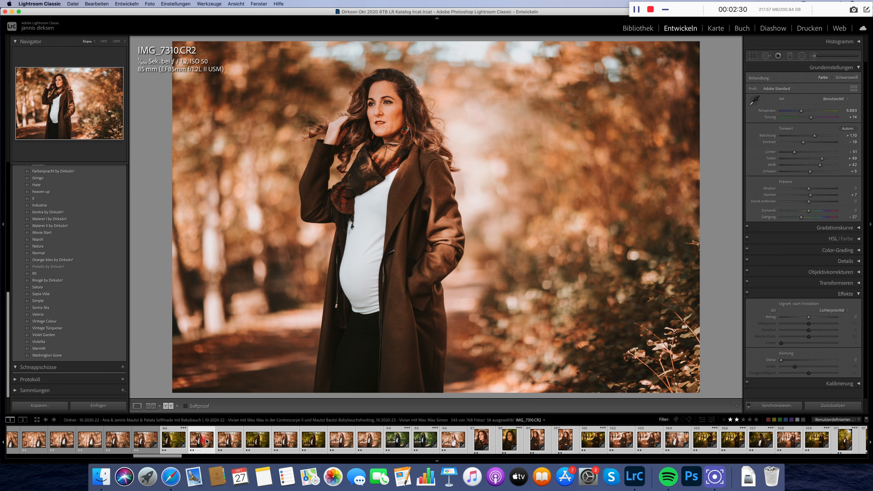
pyautogui.press('Right')
pyautogui.press('Right')
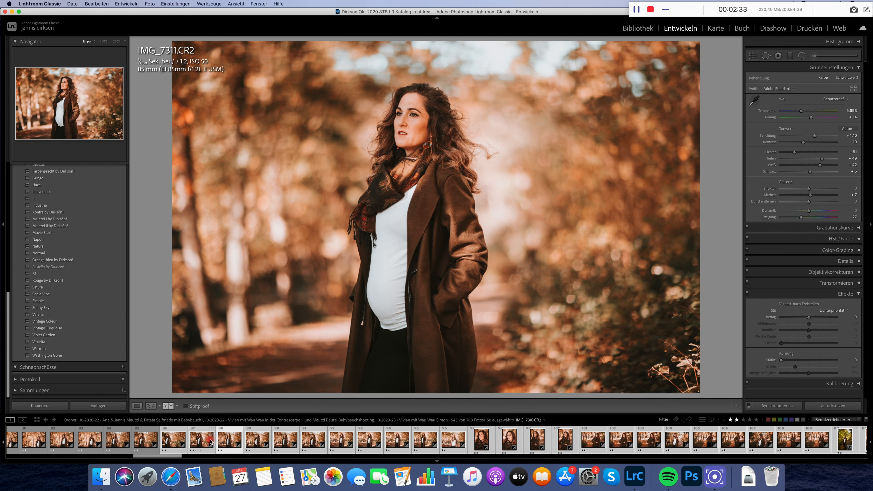
# Check the synchronized look on the photos from IMG_7311 through IMG_7322
pyautogui.press('Right')
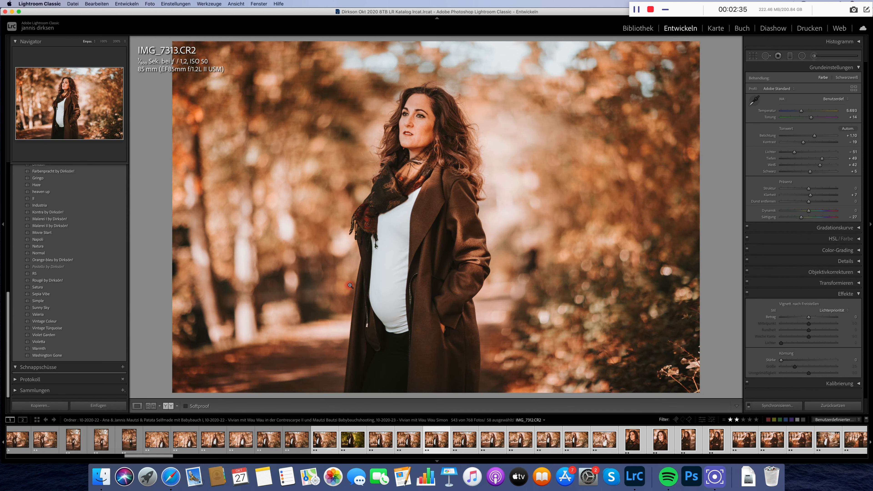
pyautogui.press('Right')
pyautogui.press('Right')
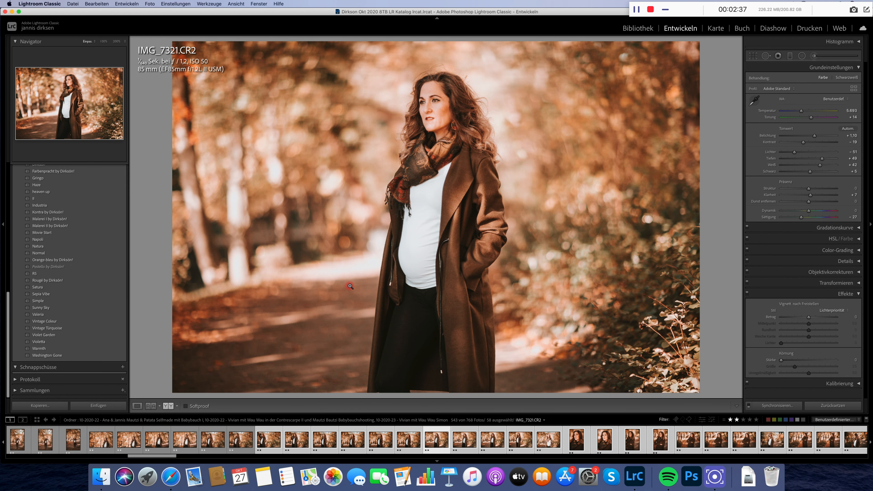
pyautogui.press('Right')
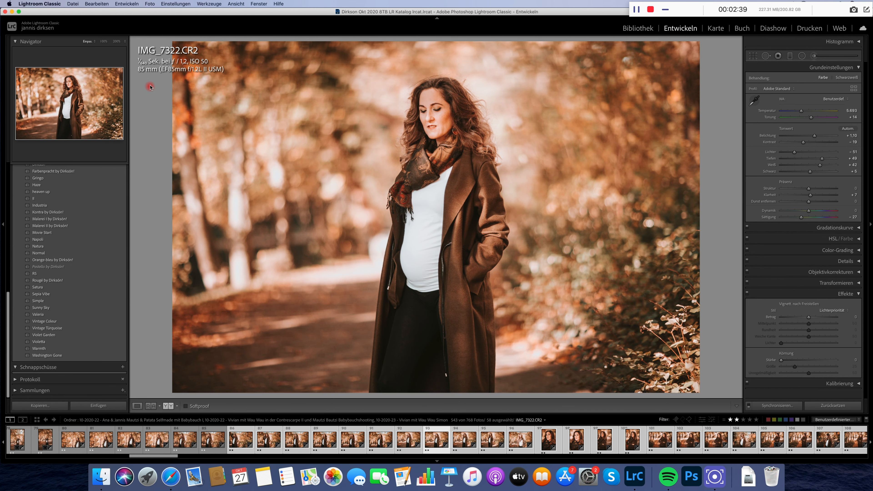
pyautogui.press('Left')
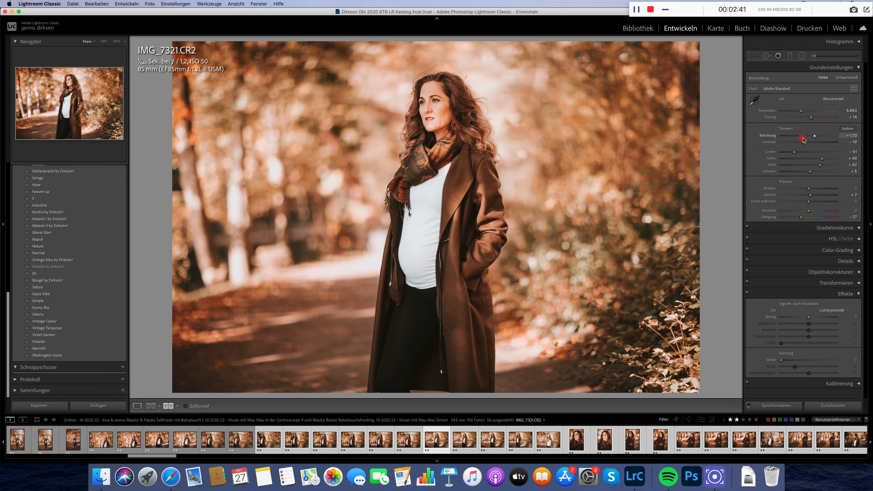
# Fine-tune the exposure of IMG_7321 and check the brightness of the following portraits up to IMG_7329
pyautogui.moveTo(807, 138); pyautogui.dragTo(811, 137)
pyautogui.press('Right')
pyautogui.press('Right')
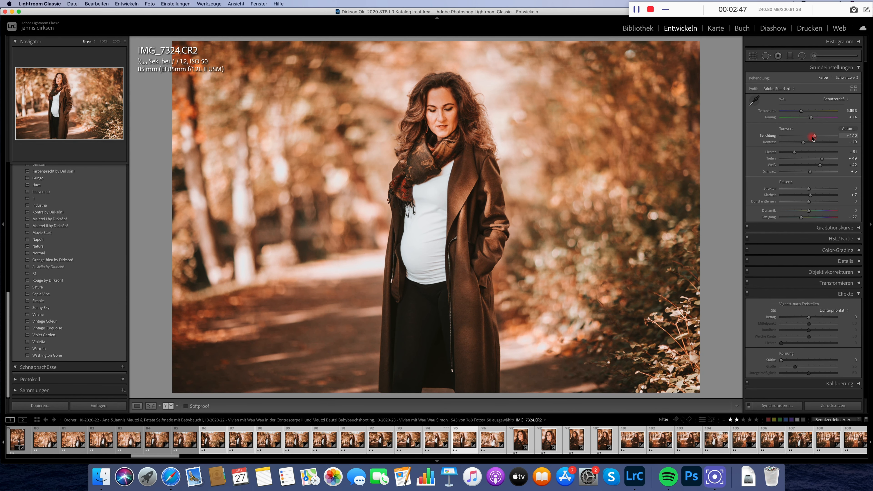
pyautogui.press('Right')
pyautogui.press('Right')
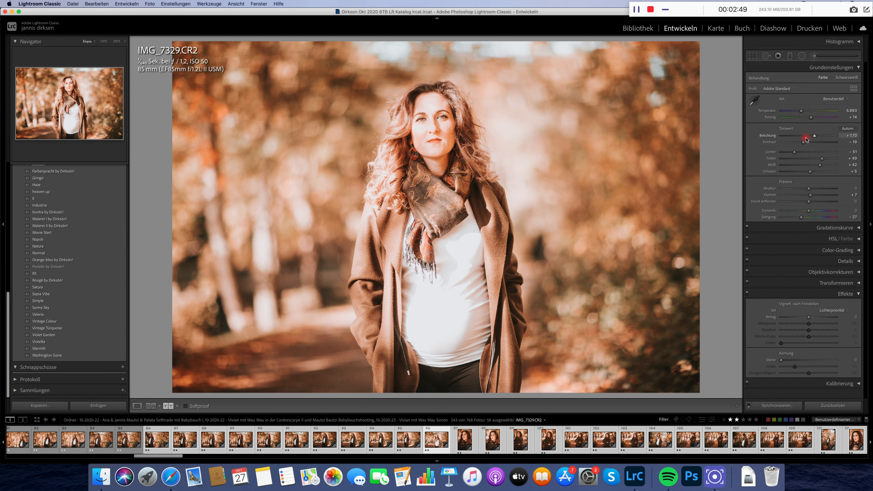
# Check the portraits after IMG_7329 and set the exposure of IMG_7338 to +1,25
pyautogui.press('Right')
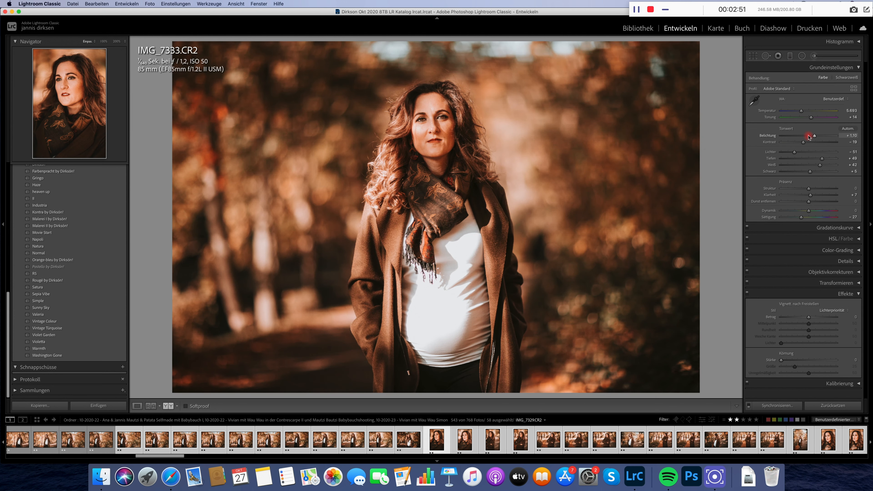
pyautogui.press('Right')
pyautogui.press('Right')
pyautogui.press('Right')
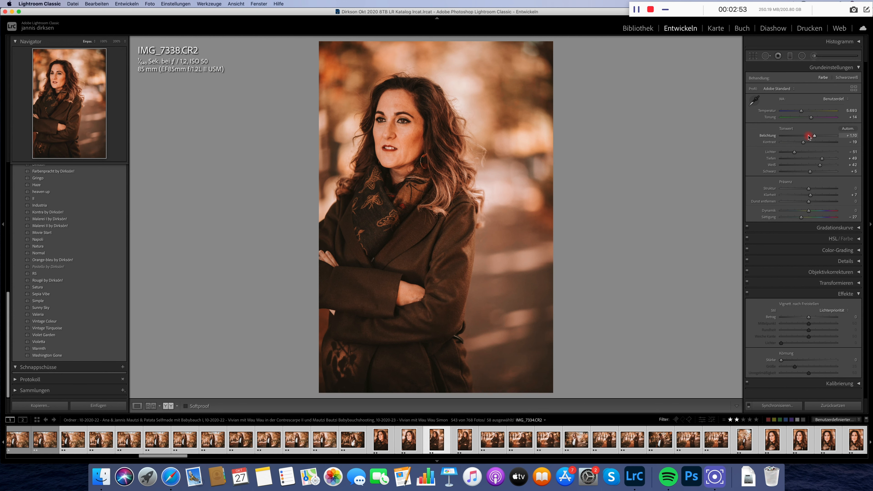
pyautogui.press('Right')
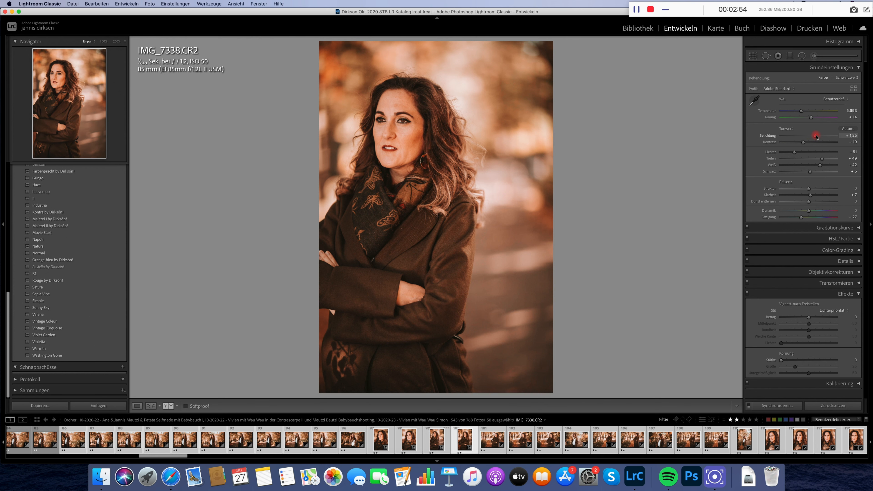
# Soften the facial skin in IMG_7342 and IMG_7347 with the adjustment brush using the Haut weichzeichnen effect
pyautogui.press('k')
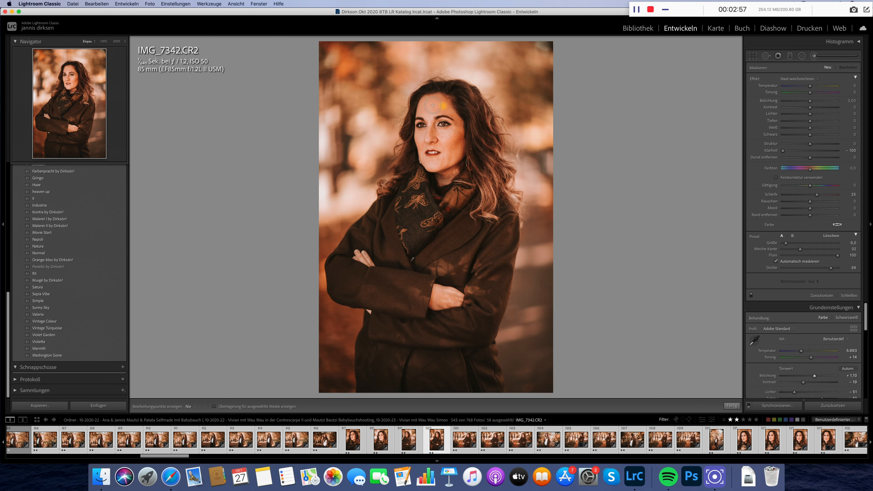
pyautogui.press('k')
pyautogui.press('Right')
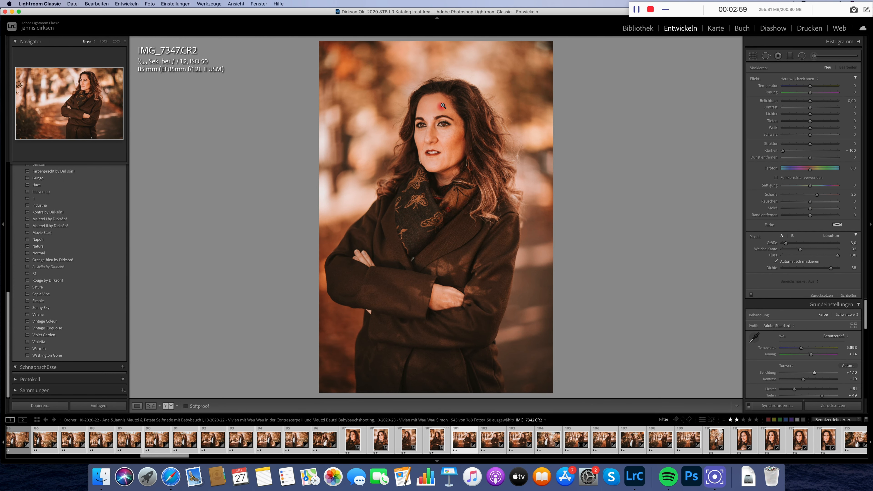
pyautogui.click(825, 56)
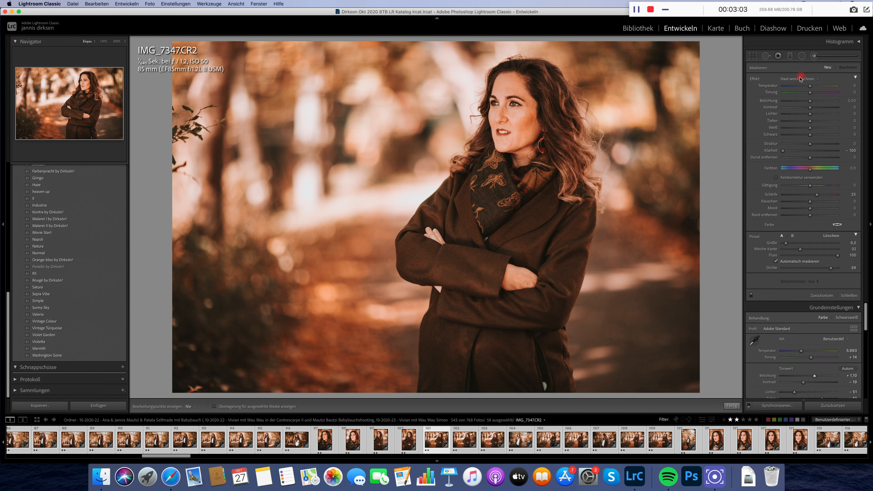
pyautogui.moveTo(532, 108); pyautogui.dragTo(512, 90)
pyautogui.press('k')
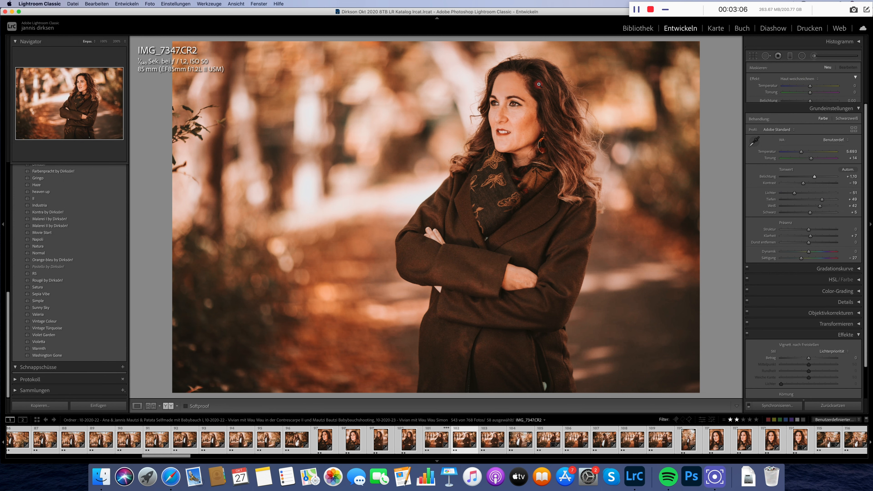
# Soften the facial skin in IMG_7354 and IMG_7355 with the Haut weichzeichnen brush
pyautogui.press('Right')
pyautogui.press('k')
pyautogui.moveTo(498, 92); pyautogui.dragTo(486, 89)
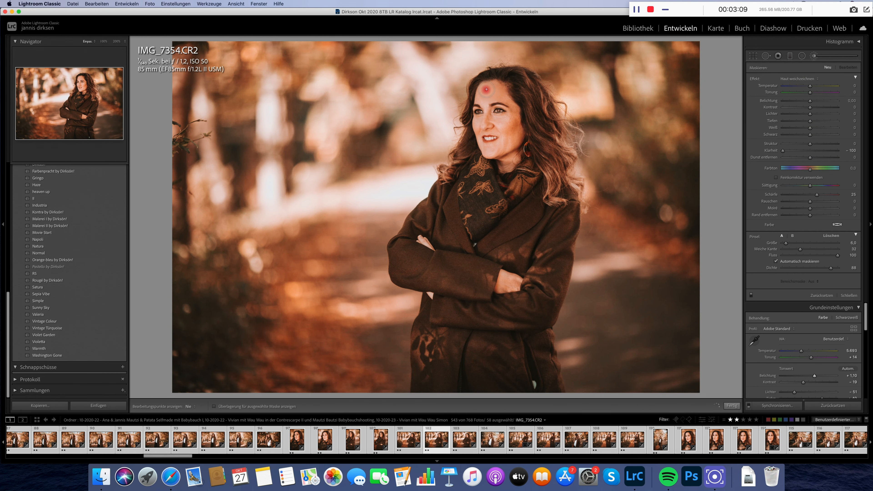
pyautogui.press('k')
pyautogui.press('Right')
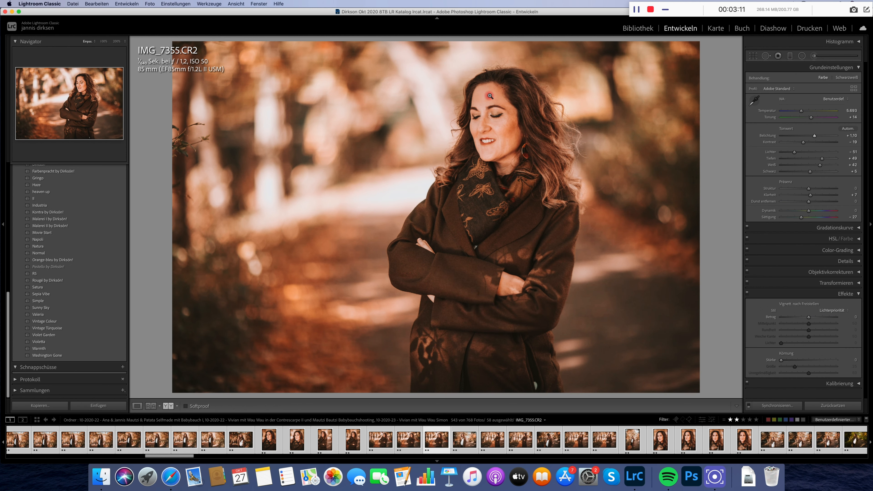
pyautogui.press('k')
pyautogui.press('Right')
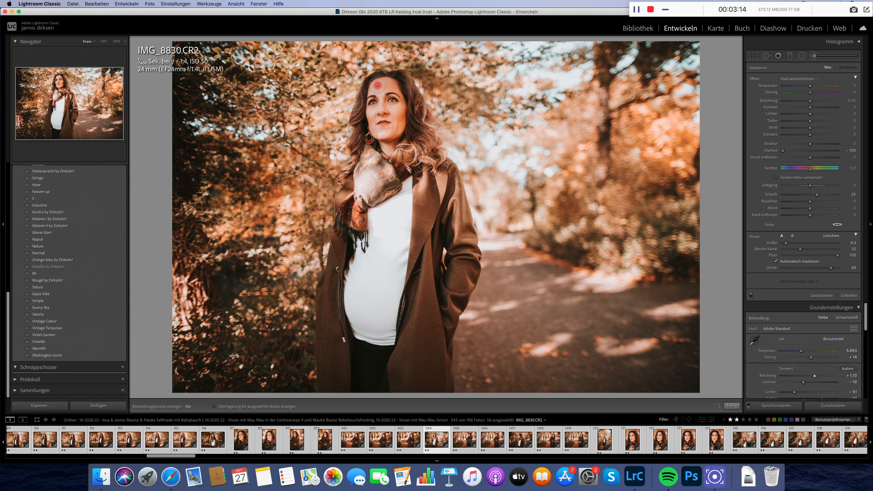
pyautogui.press('k')
# Compare IMG_8830 with IMG_7355, and set IMG_8830's shadows to +31 and highlights to -14
pyautogui.press('Left')
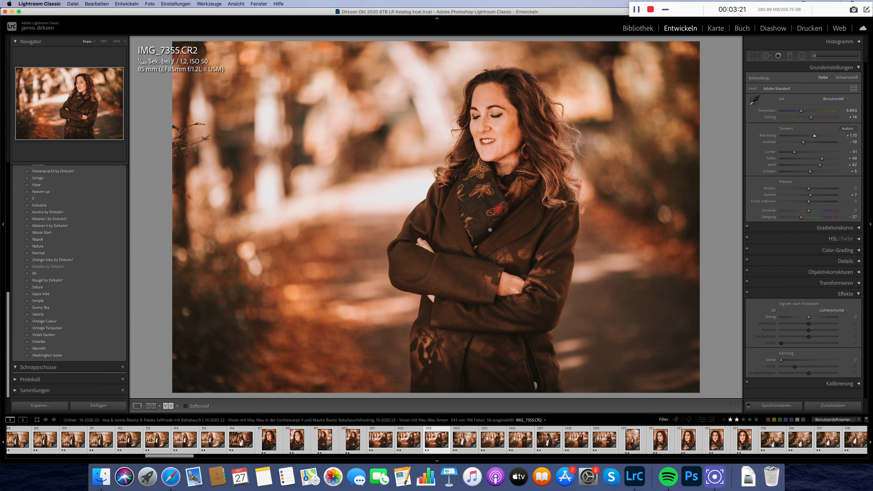
pyautogui.click(465, 439)
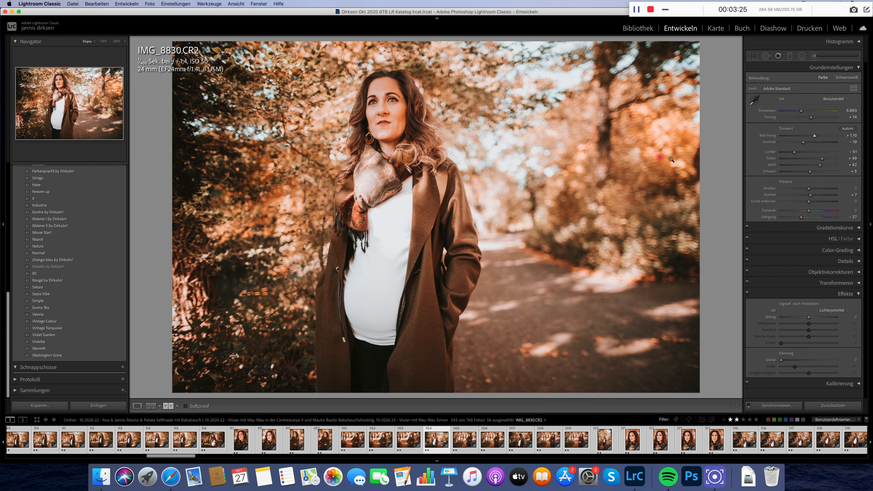
pyautogui.click(816, 159)
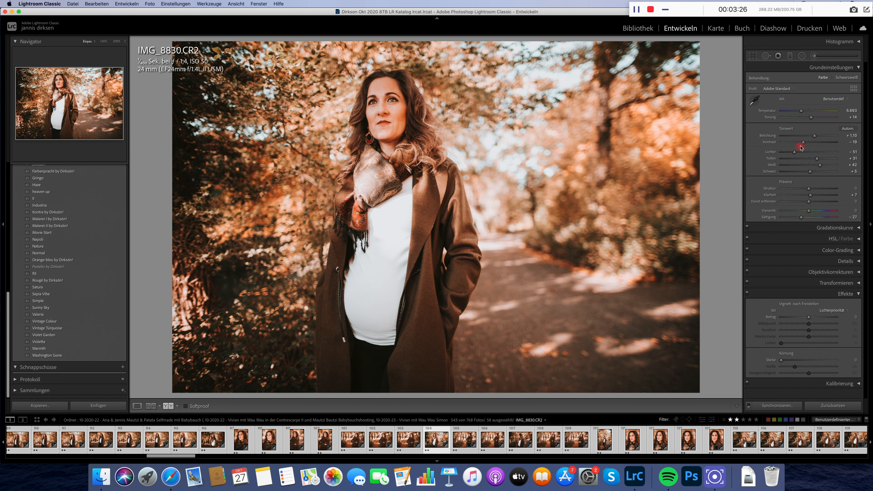
pyautogui.click(805, 152)
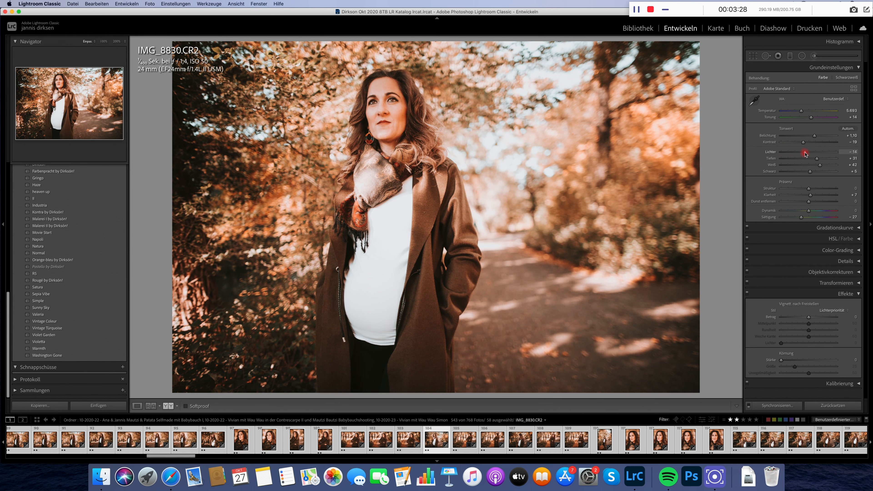
# Select the photos following IMG_8830 and synchronize its settings to them, excluding local adjustments, transform, spot removal and crop
pyautogui.scroll(-5, 698, 446)
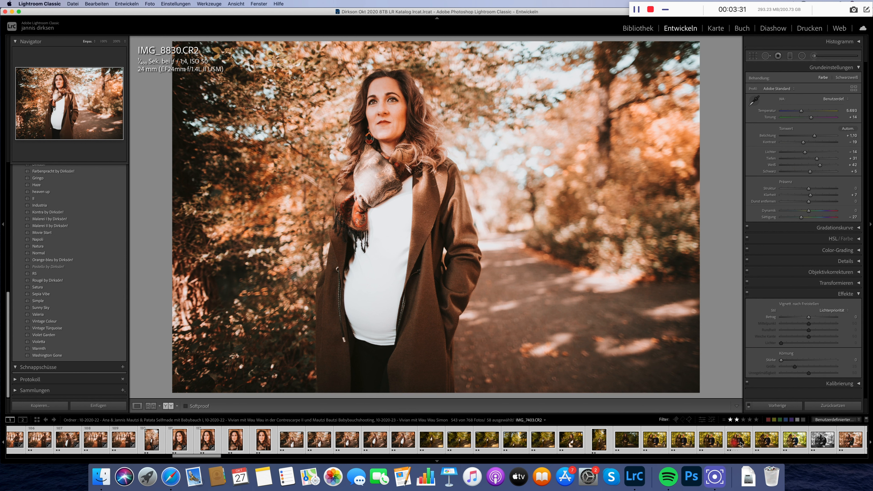
pyautogui.keyDown('shift'); pyautogui.click(768, 444); pyautogui.keyUp('shift')
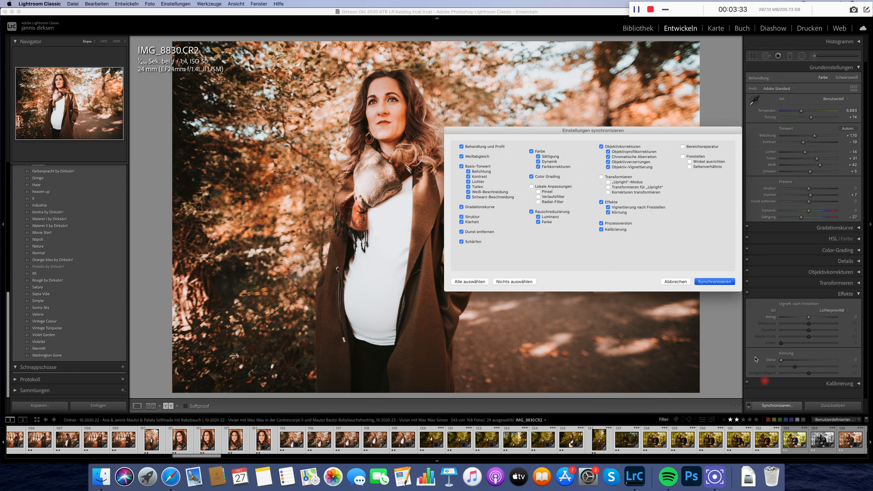
pyautogui.click(715, 281)
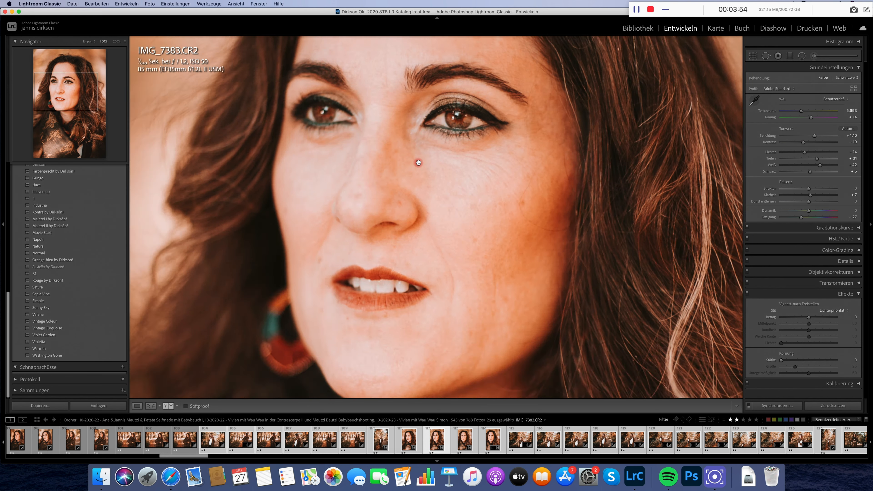
# Examine the skin and facial detail of the close-up portraits IMG_7383 and IMG_7386 at full magnification
pyautogui.click(417, 162)
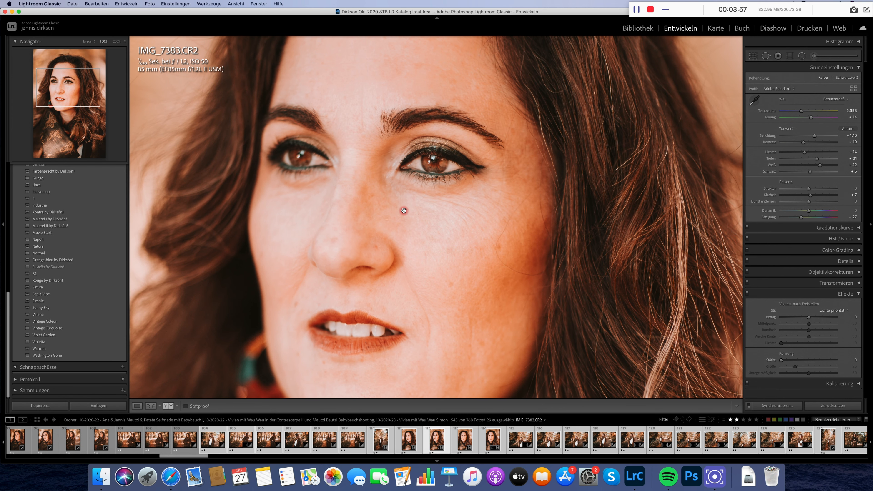
pyautogui.click(425, 214)
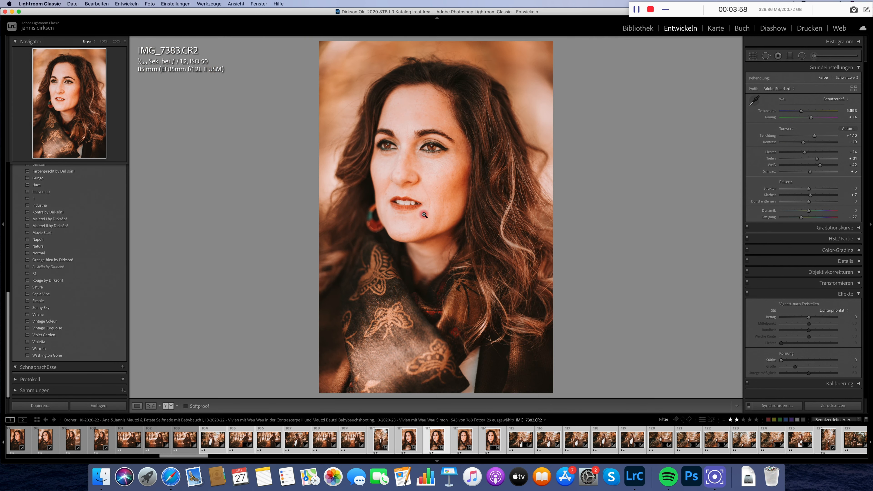
pyautogui.press('Right')
pyautogui.press('Right')
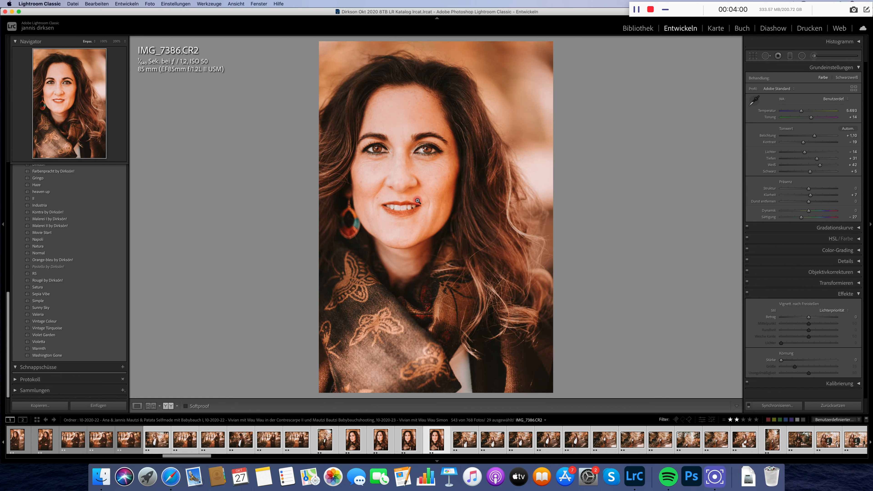
pyautogui.click(417, 144)
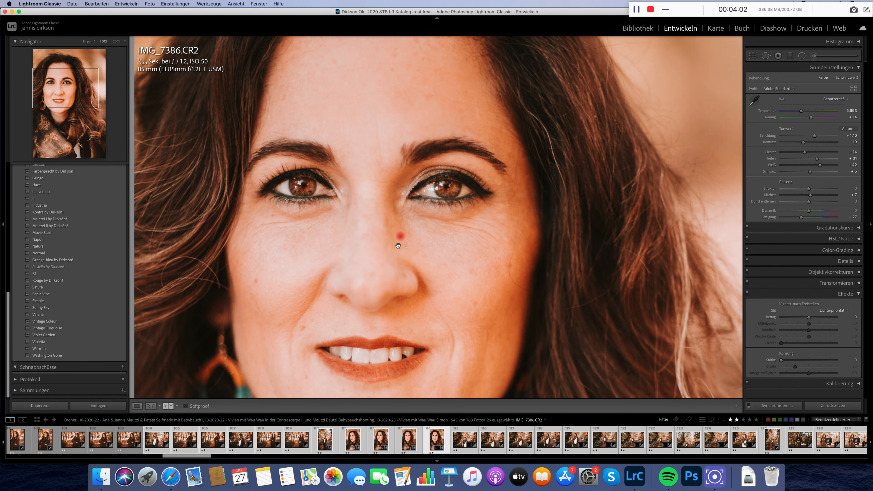
pyautogui.moveTo(395, 259); pyautogui.dragTo(399, 228)
pyautogui.click(399, 228)
pyautogui.press('Right')
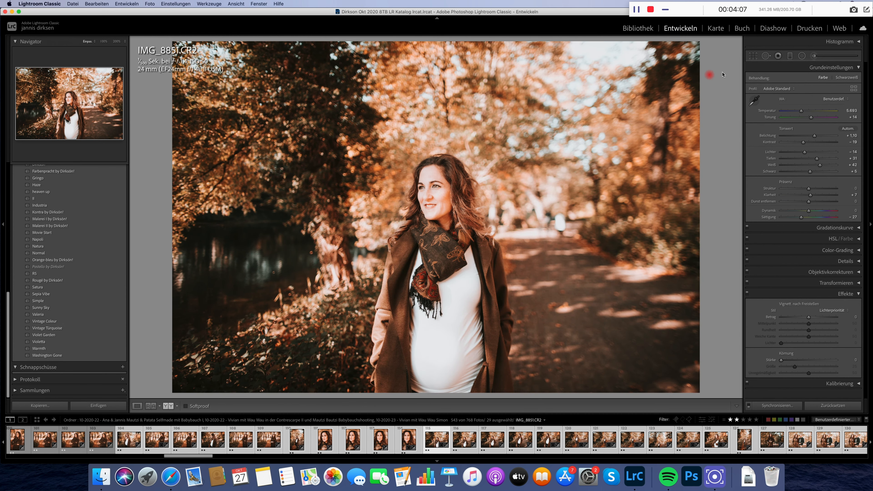
# Crop IMG_8851 slightly tighter by trimming its top and right edges at the original aspect ratio
pyautogui.click(754, 55)
pyautogui.moveTo(699, 42); pyautogui.dragTo(615, 90)
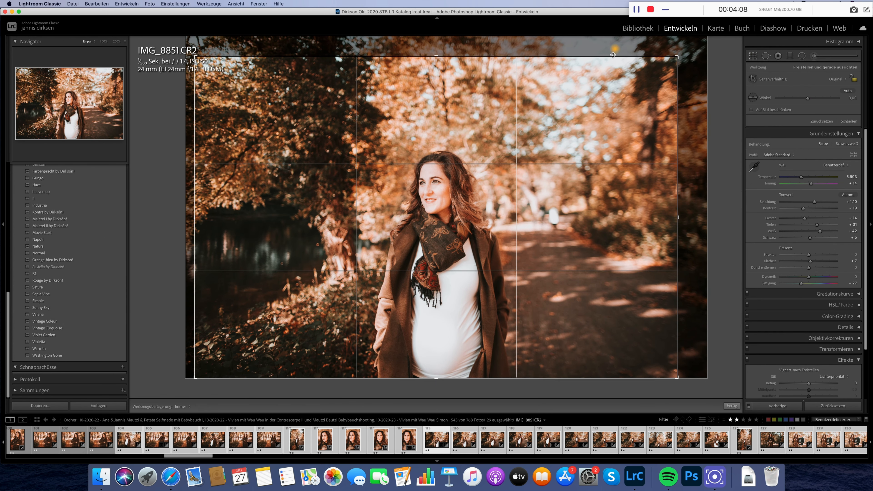
pyautogui.press('Right')
# Adjust the exposure of IMG_8864 and set the exposure of IMG_8867 to +0,25
pyautogui.press('Right')
pyautogui.press('Right')
pyautogui.press('Right')
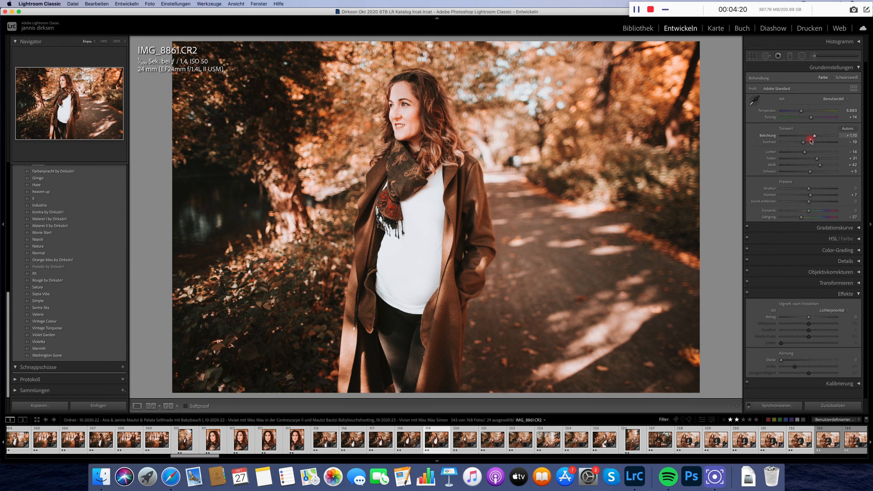
pyautogui.press('Right')
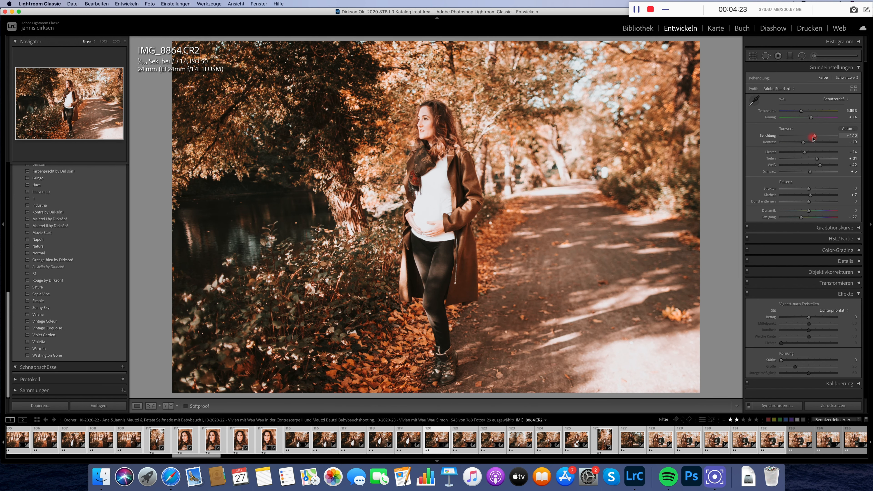
pyautogui.moveTo(813, 136); pyautogui.dragTo(814, 137)
pyautogui.press('Right')
pyautogui.moveTo(795, 136); pyautogui.dragTo(811, 137)
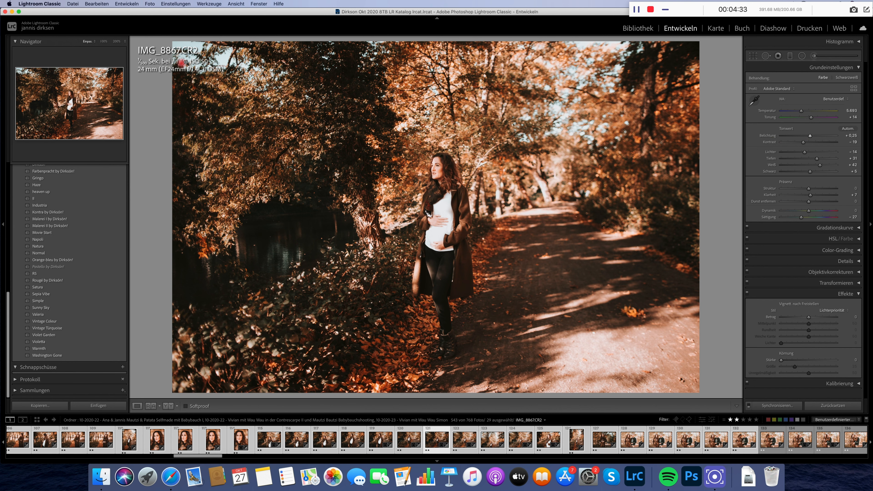
# Lower the exposure of IMG_8868 and IMG_8870, and set the exposure of IMG_8876 to +0,14
pyautogui.press('Right')
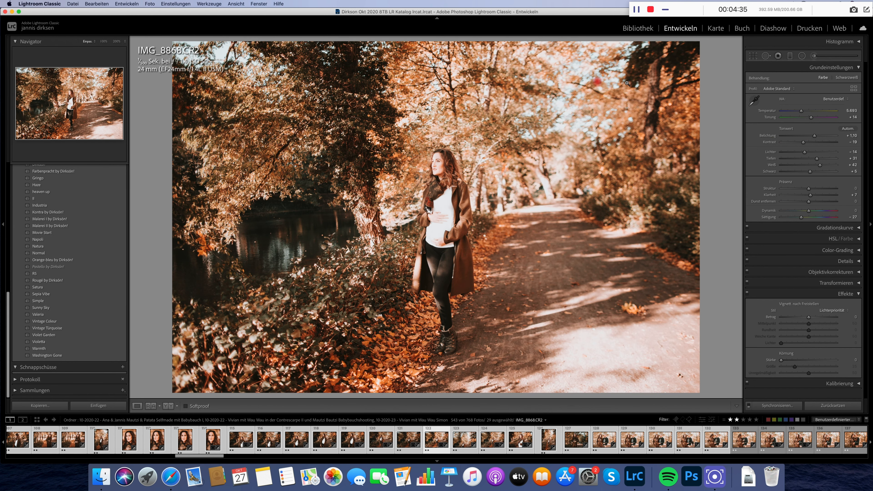
pyautogui.moveTo(803, 138); pyautogui.dragTo(808, 137)
pyautogui.press('Right')
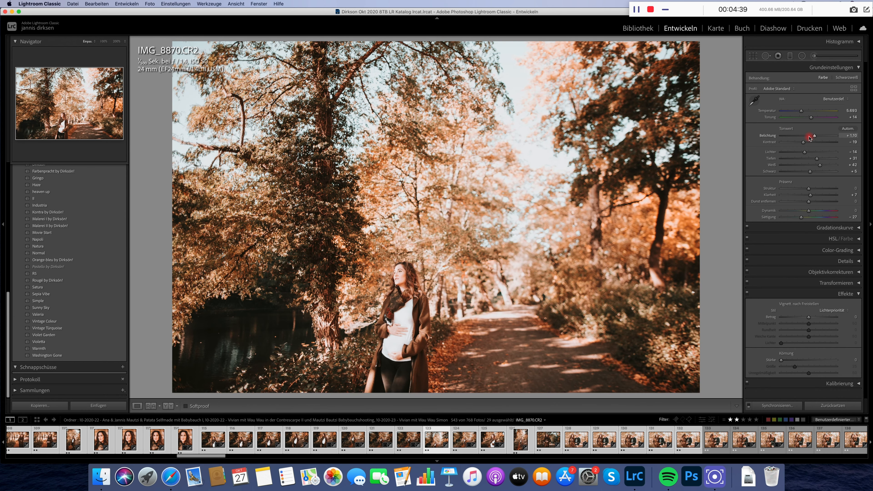
pyautogui.click(810, 138)
pyautogui.press('Right')
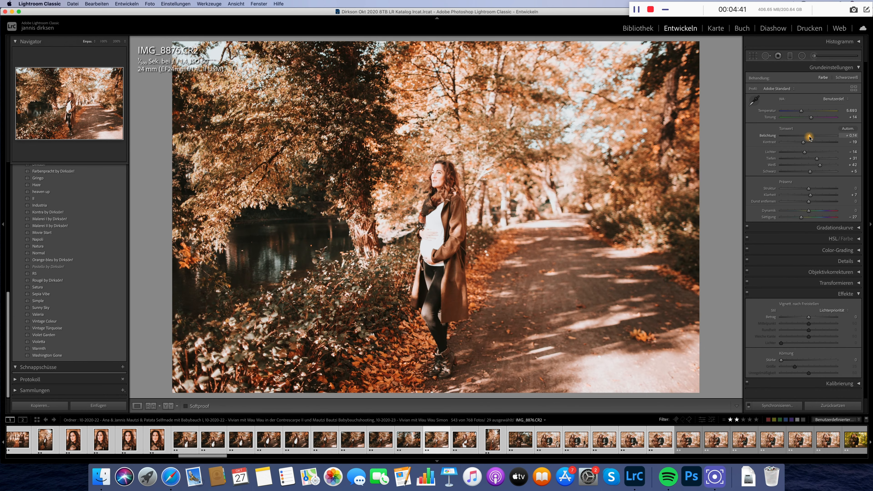
# Adjust the exposure of IMG_8883 and of the couple portraits starting at IMG_7398
pyautogui.press('Right')
pyautogui.click(810, 138)
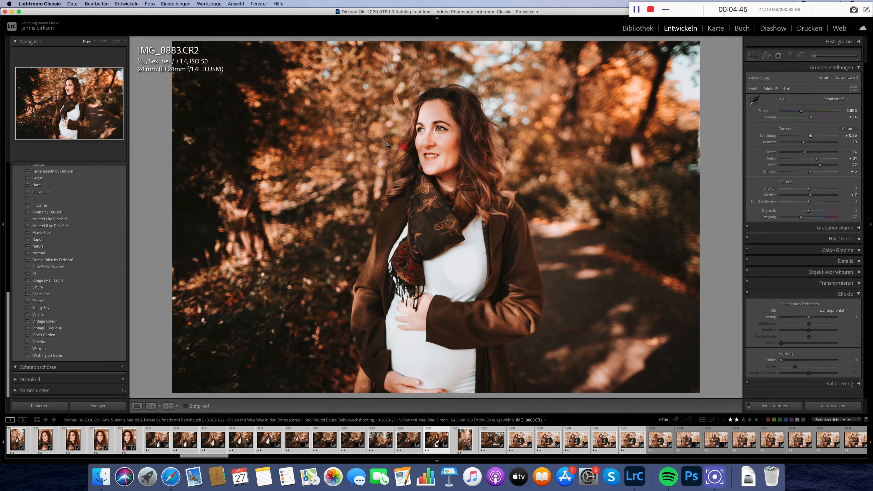
pyautogui.press('Right')
pyautogui.press('Right')
pyautogui.press('Right')
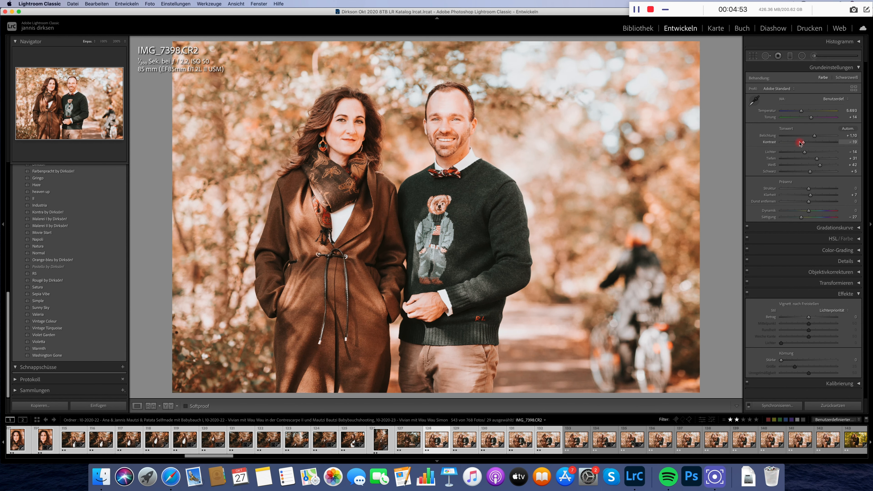
pyautogui.click(808, 137)
pyautogui.press('Right')
pyautogui.moveTo(807, 136); pyautogui.dragTo(810, 136)
pyautogui.press('Right')
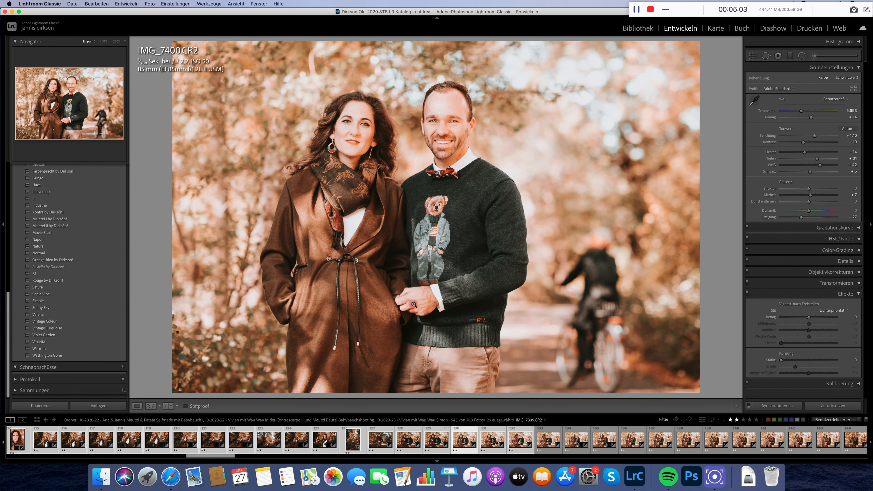
# Reset the develop settings of the couple portrait IMG_7433 to the unedited original
pyautogui.click(547, 439)
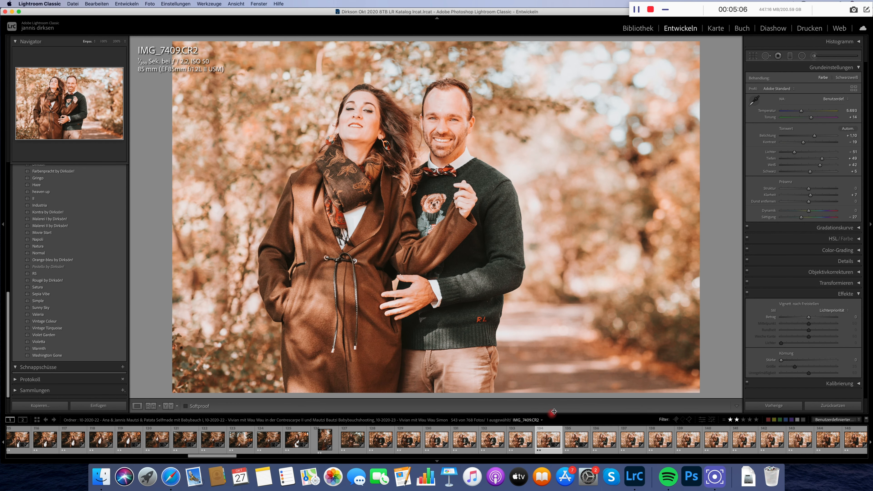
pyautogui.scroll(-5, 557, 439)
pyautogui.click(606, 439)
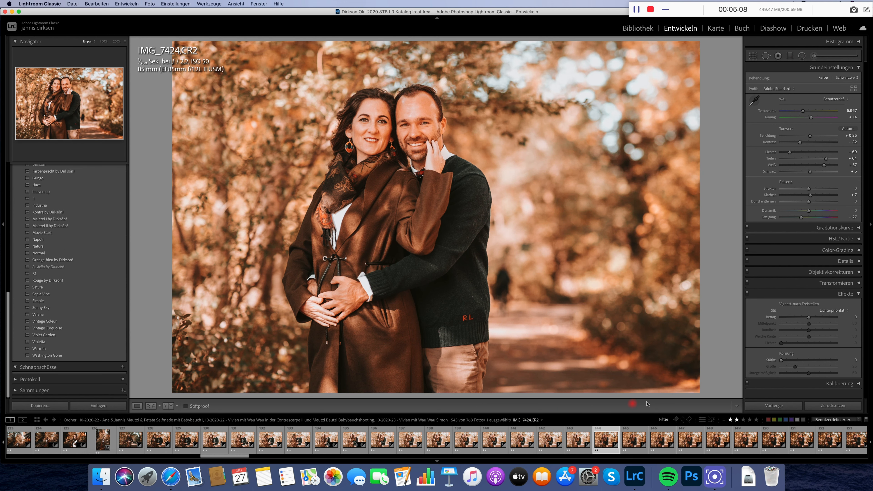
pyautogui.click(684, 444)
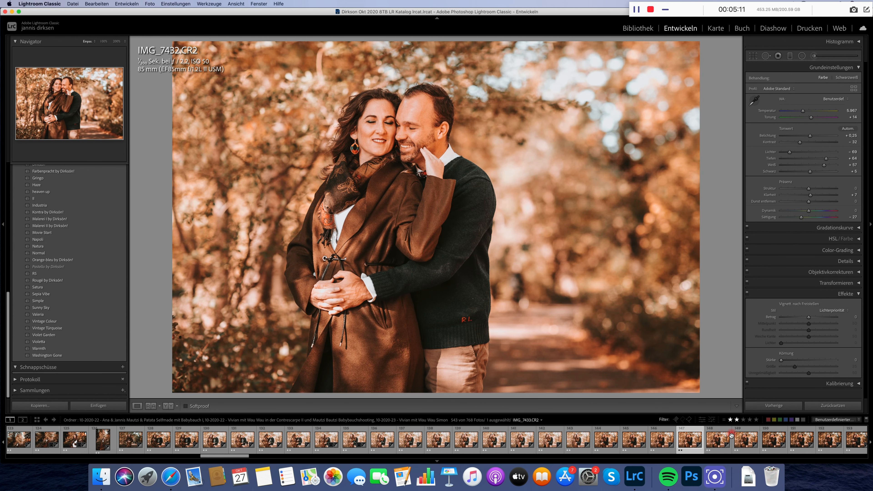
pyautogui.click(726, 439)
pyautogui.scroll(-6, 722, 426)
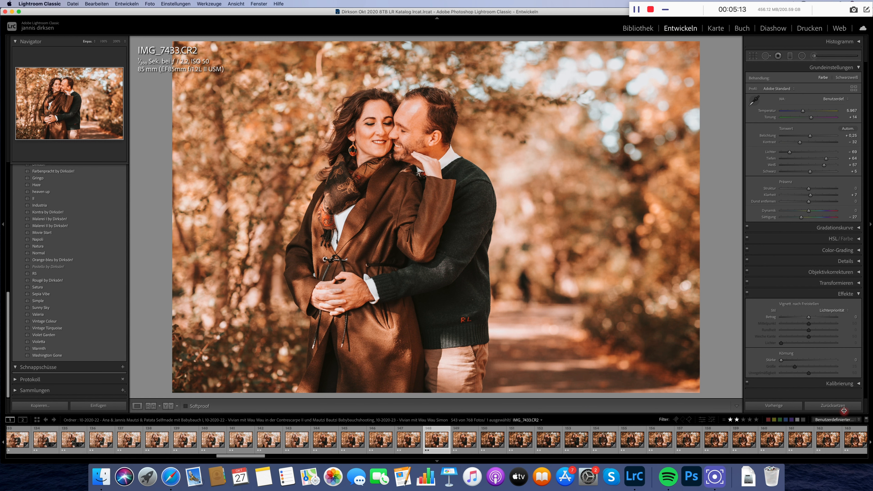
pyautogui.click(833, 406)
# Extend the selection from IMG_7433 through the following couple portraits and synchronize its unedited settings across them
pyautogui.scroll(-5, 752, 443)
pyautogui.scroll(-3, 752, 442)
pyautogui.keyDown('shift'); pyautogui.click(760, 443); pyautogui.keyUp('shift')
pyautogui.click(779, 406)
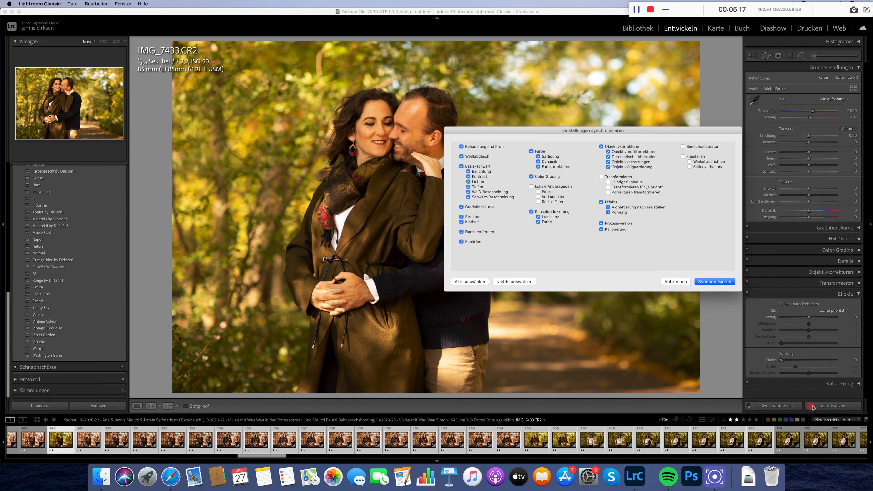
pyautogui.click(710, 285)
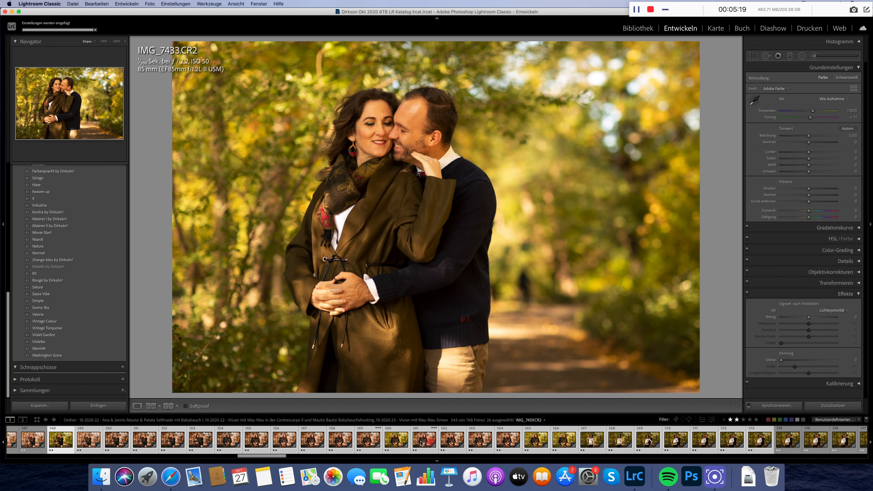
# Apply the Dirkson preset to IMG_7439, cool its temperature to 5.833 and set the contrast to +15
pyautogui.press('Right')
pyautogui.press('Right')
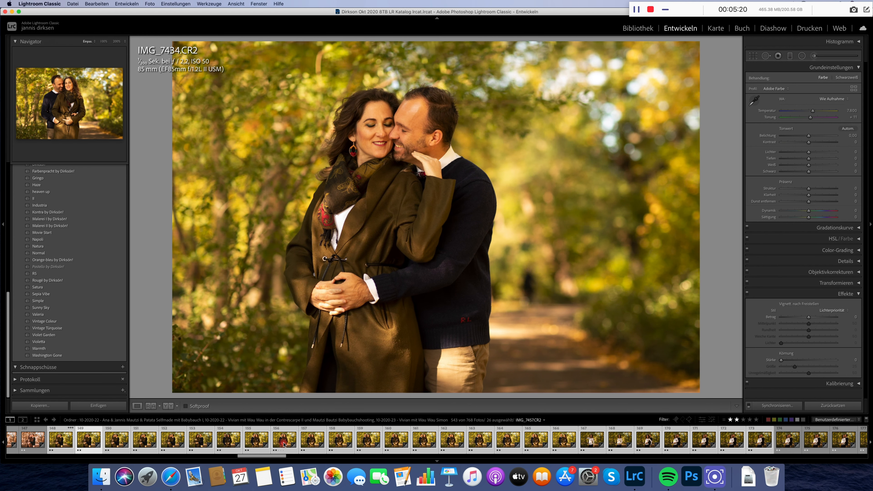
pyautogui.press('Right')
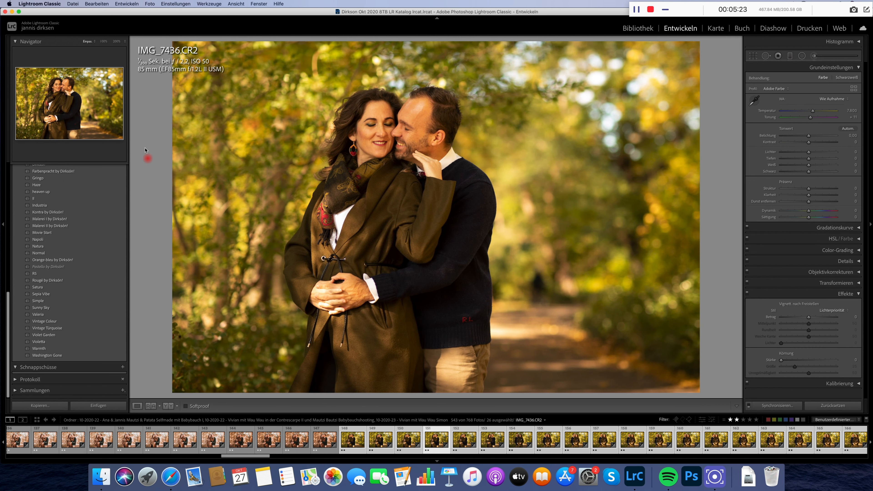
pyautogui.press('Right')
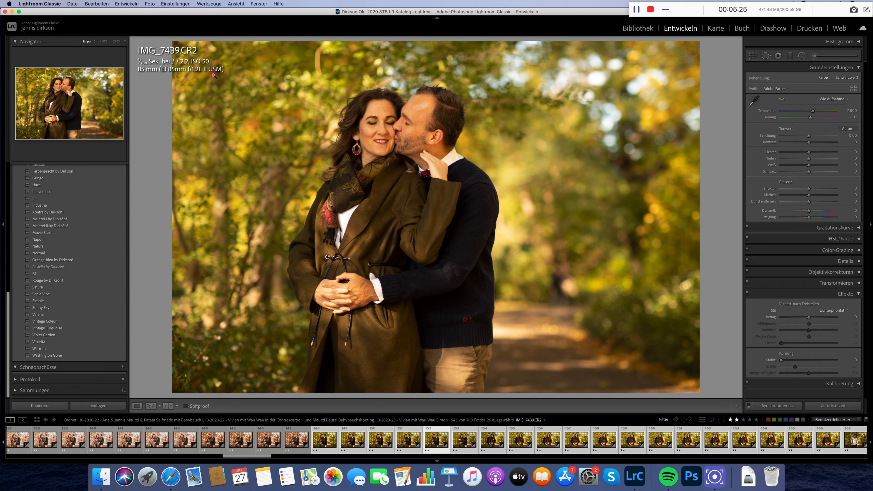
pyautogui.press('Right')
pyautogui.press('Left')
pyautogui.scroll(3, 70, 203)
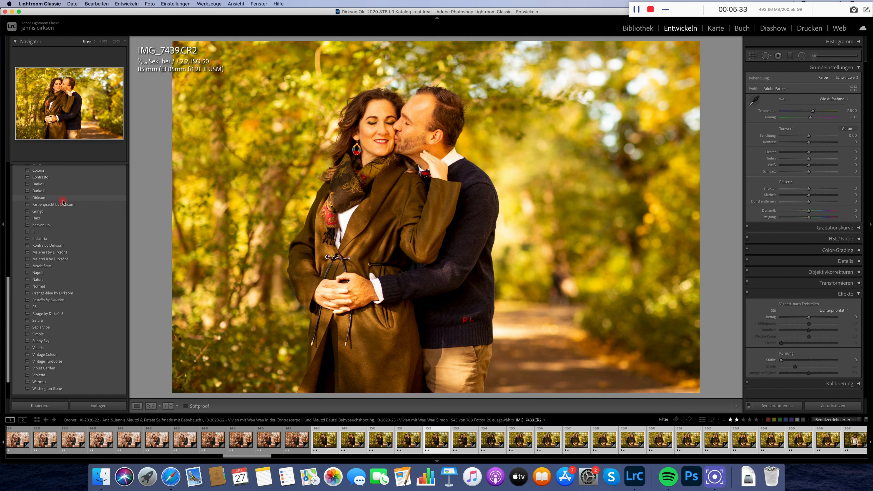
pyautogui.click(63, 199)
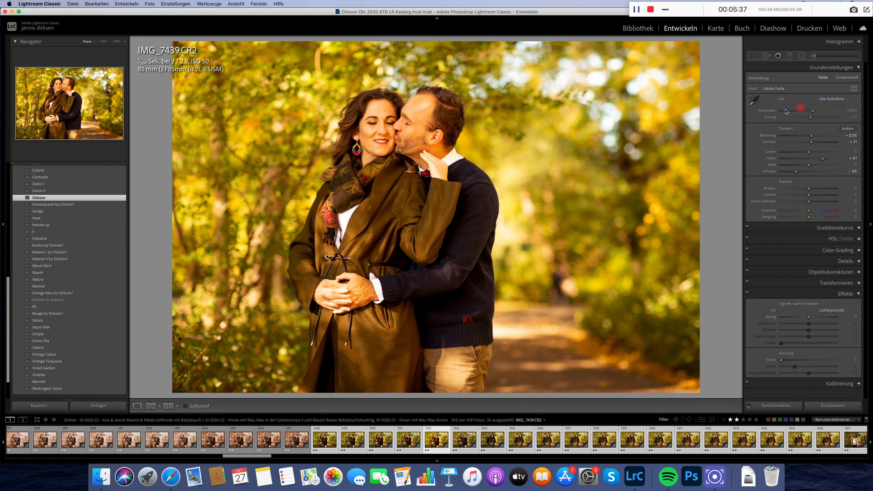
pyautogui.click(807, 113)
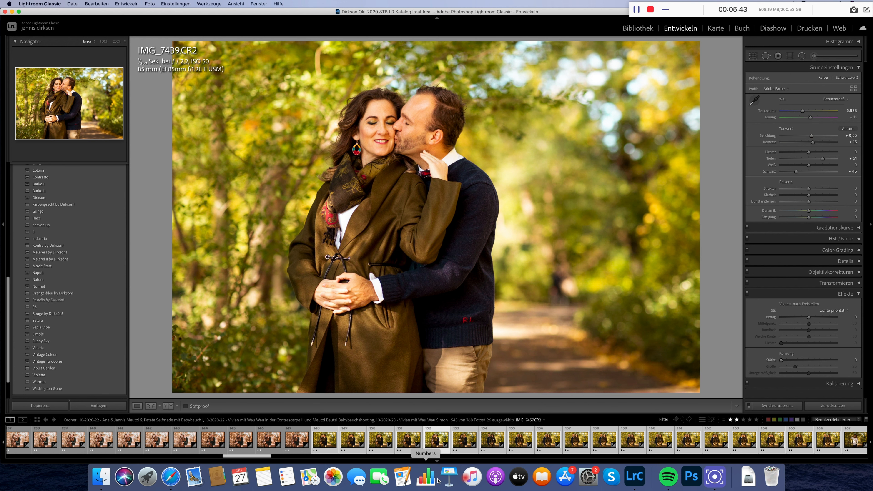
# Synchronize the Dirkson look of IMG_7439 across the selected photos and check it on the neighbouring portraits around IMG_7450
pyautogui.click(768, 406)
pyautogui.press('Return')
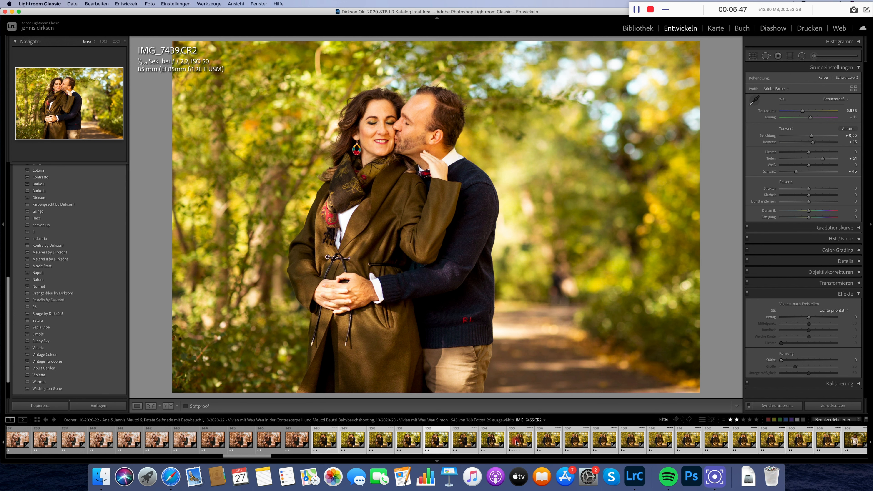
pyautogui.press('Right')
pyautogui.press('Right')
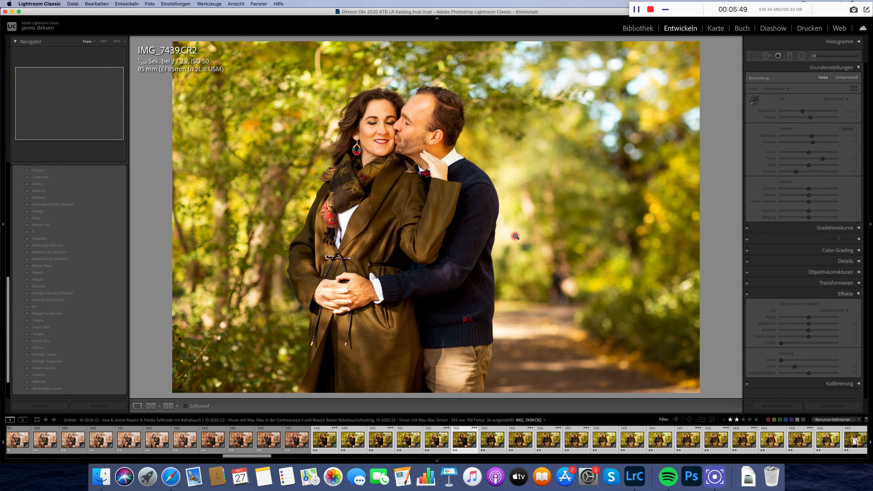
pyautogui.press('Right')
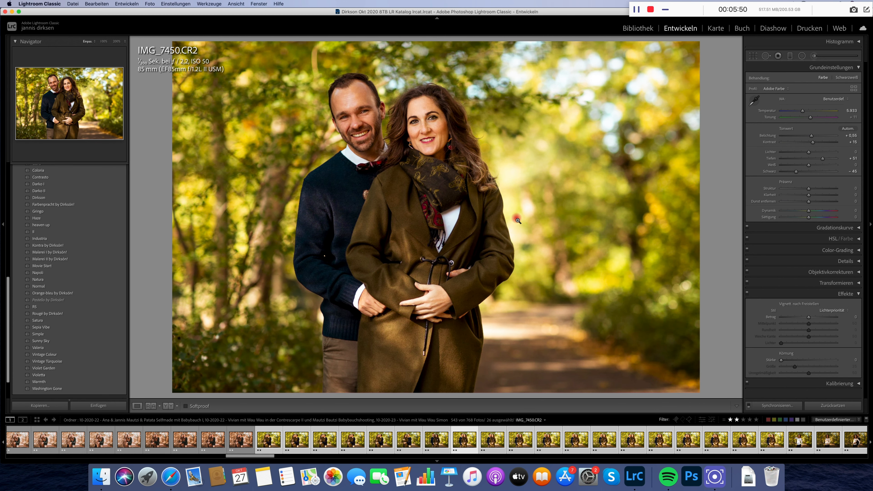
pyautogui.press('Left')
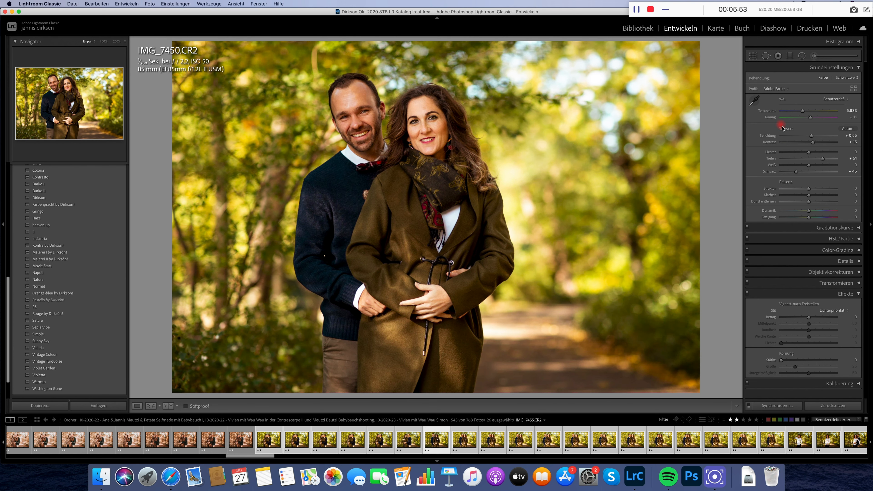
pyautogui.press('Right')
pyautogui.press('Right')
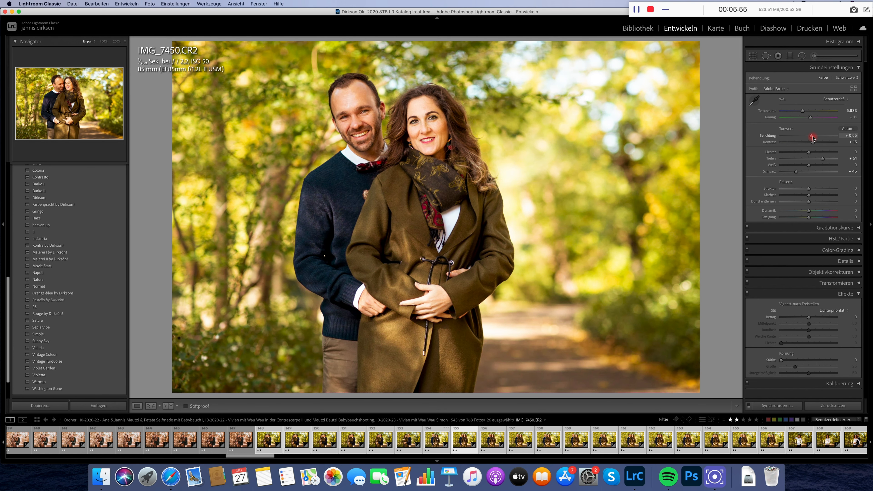
# Soften the skin on the woman's forehead in IMG_7460 with the skin-softening adjustment brush at clarity −100
pyautogui.press('Right')
pyautogui.press('Right')
pyautogui.press('Right')
pyautogui.press('k')
pyautogui.press('Right')
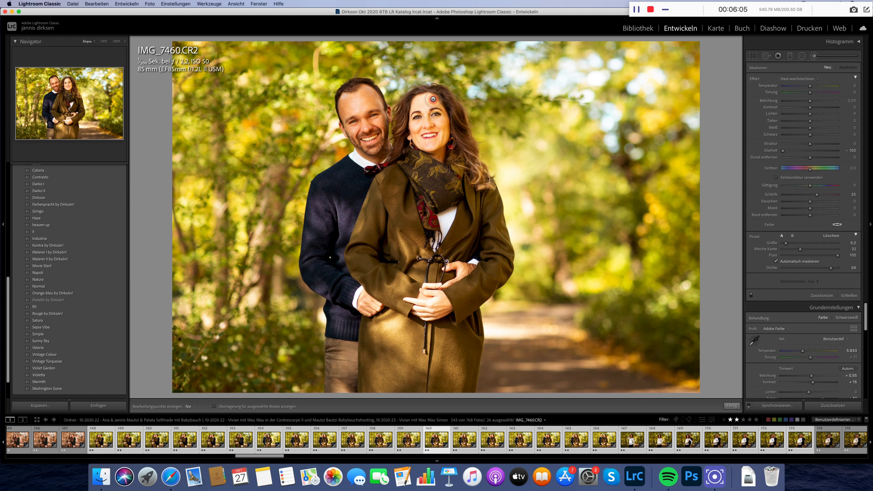
pyautogui.click(426, 102)
# Soften the woman's forehead in the portraits after IMG_7460, including IMG_7467, and close the adjustment brush
pyautogui.press('Right')
pyautogui.click(432, 103)
pyautogui.press('Right')
pyautogui.click(426, 107)
pyautogui.press('Right')
pyautogui.press('Right')
pyautogui.click(449, 105)
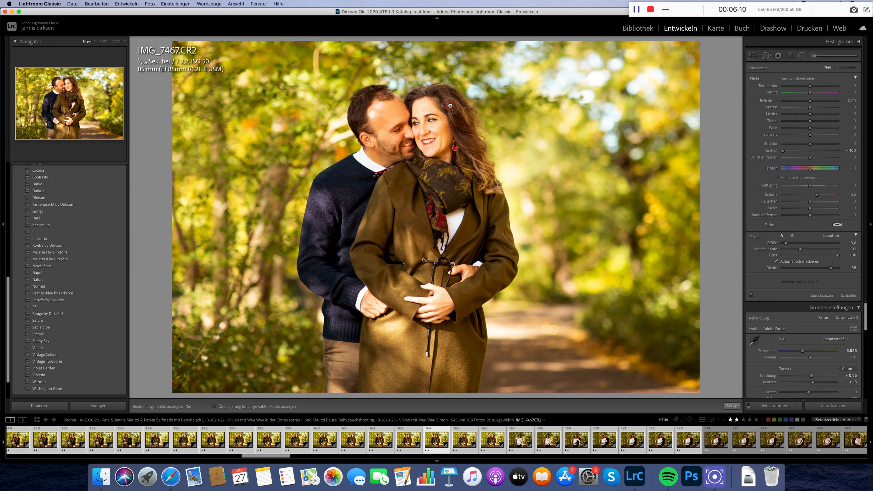
pyautogui.press('Right')
pyautogui.press('Right')
pyautogui.press('k')
# Find the couple's close-up selfie IMG_7700 further along the series and apply the Valeria preset to it
pyautogui.hscroll(10, 569, 449)
pyautogui.click(599, 446)
pyautogui.hscroll(5, 599, 446)
pyautogui.click(599, 446)
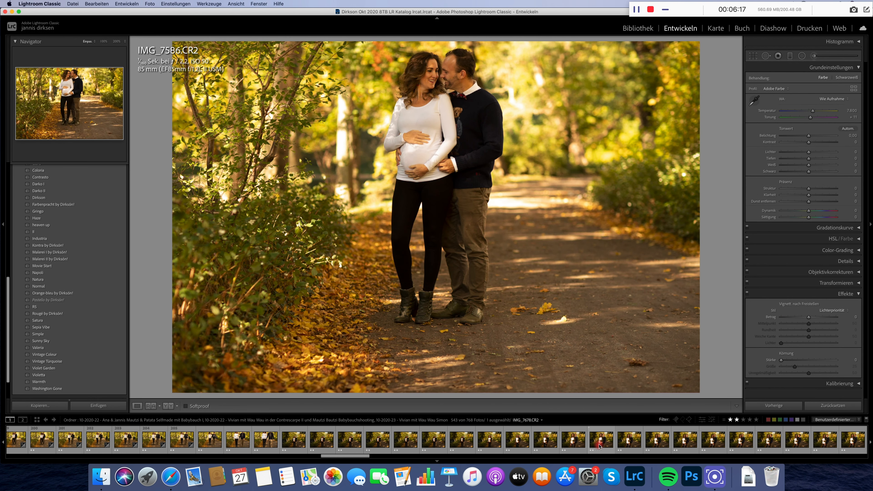
pyautogui.hscroll(5, 599, 447)
pyautogui.click(602, 446)
pyautogui.hscroll(5, 601, 446)
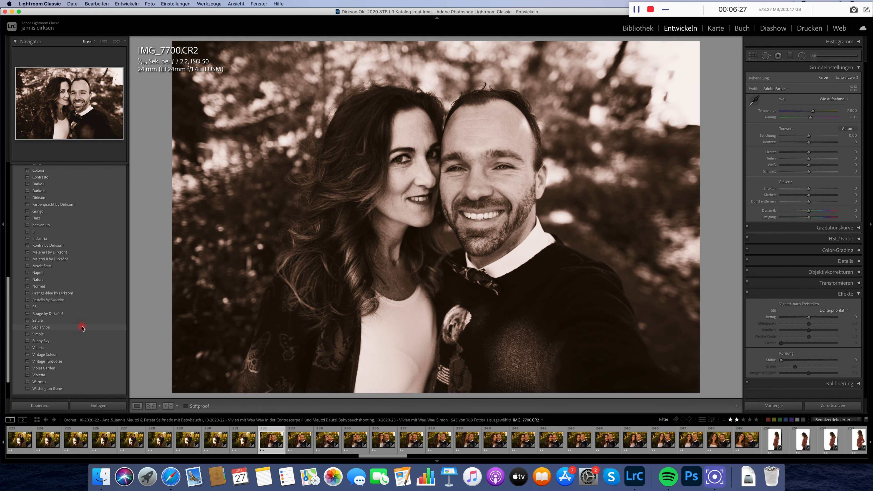
pyautogui.scroll(-2, 82, 328)
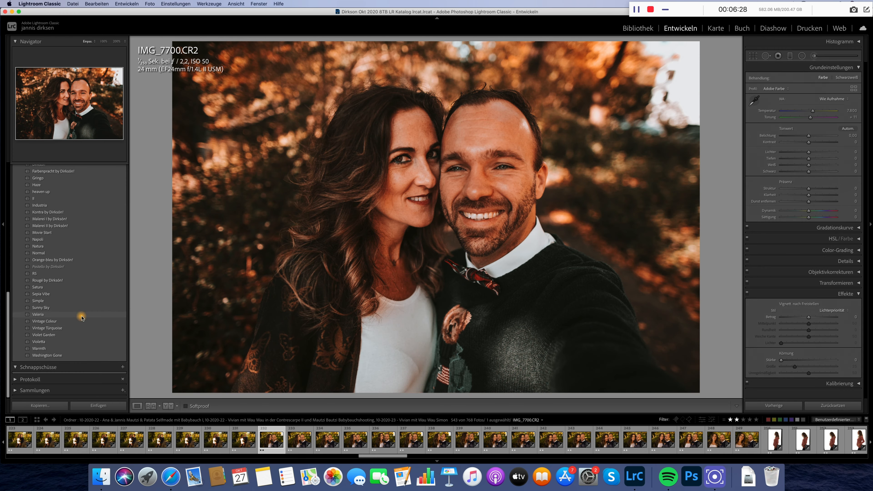
pyautogui.click(82, 314)
# Set the exposure of IMG_7700 to +0,60 and the contrast to −21, and check the faces at full magnification
pyautogui.moveTo(809, 137); pyautogui.dragTo(801, 145)
pyautogui.click(413, 184)
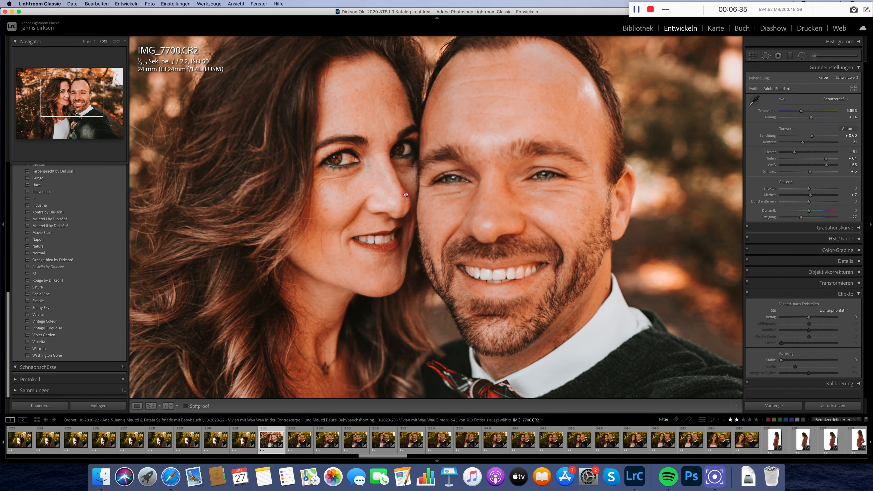
pyautogui.click(379, 206)
# Apply the B&W preset to the studio maternity photo IMG_8907
pyautogui.scroll(-4, 516, 439)
pyautogui.click(649, 439)
pyautogui.scroll(3, 52, 241)
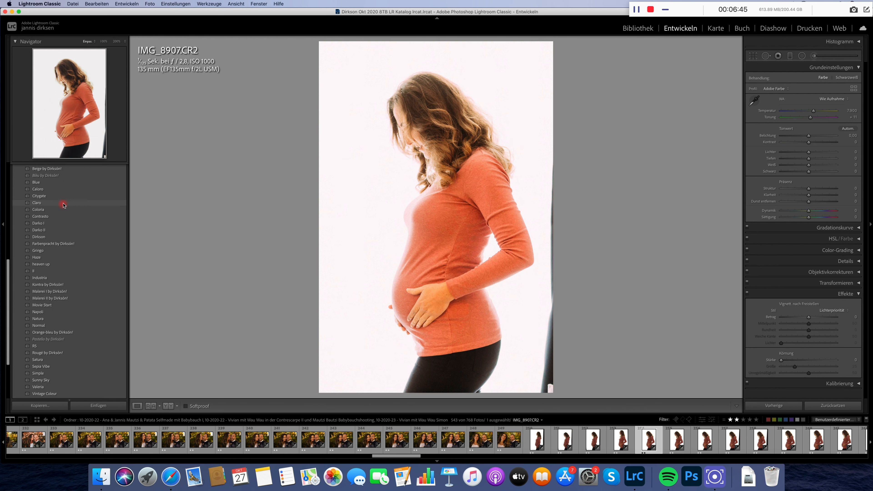
pyautogui.scroll(3, 66, 199)
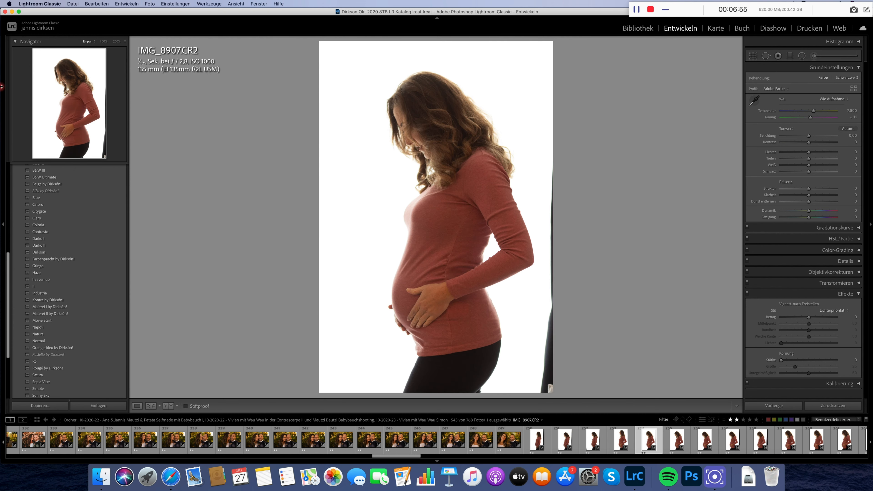
pyautogui.scroll(3, 62, 193)
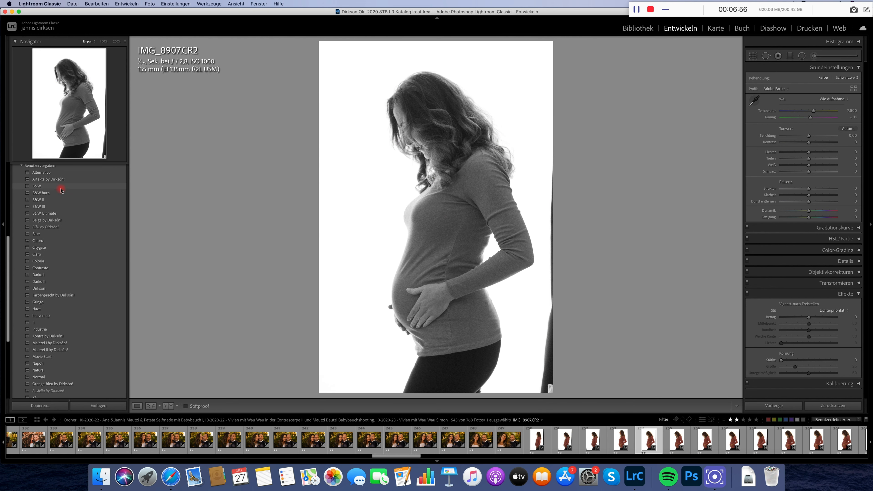
pyautogui.click(61, 190)
# Crop the dark strip off the right side of IMG_8907 and set its contrast to +79
pyautogui.click(759, 57)
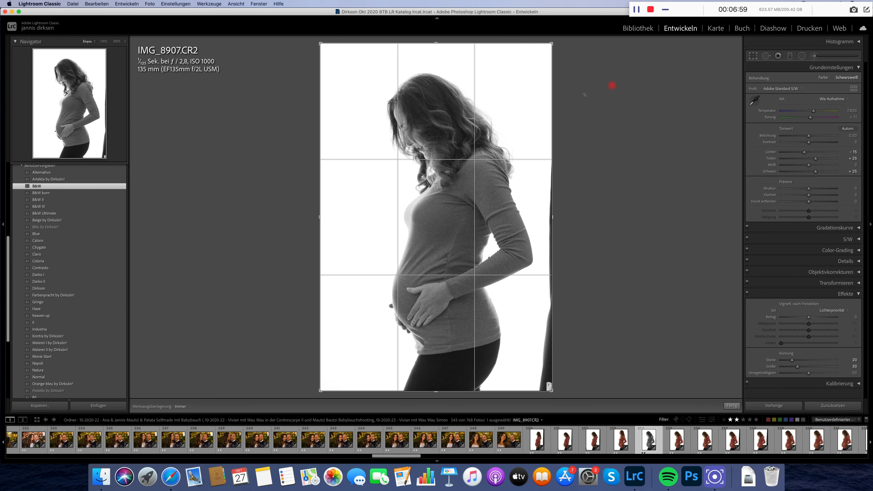
pyautogui.moveTo(553, 105); pyautogui.dragTo(549, 105)
pyautogui.press('Return')
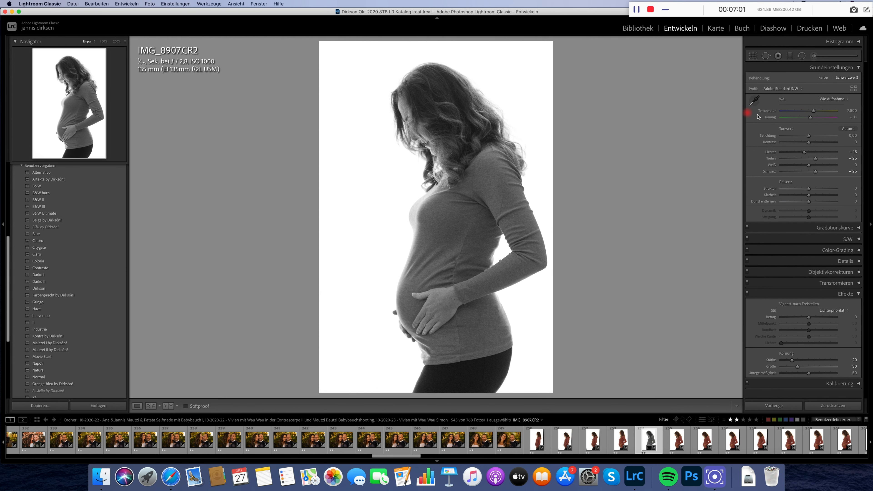
pyautogui.moveTo(813, 143); pyautogui.dragTo(831, 144)
# Browse the outdoor maternity photos further along the series, sampling portraits from IMG_8983 to the tree portrait IMG_9148
pyautogui.scroll(-10, 677, 440)
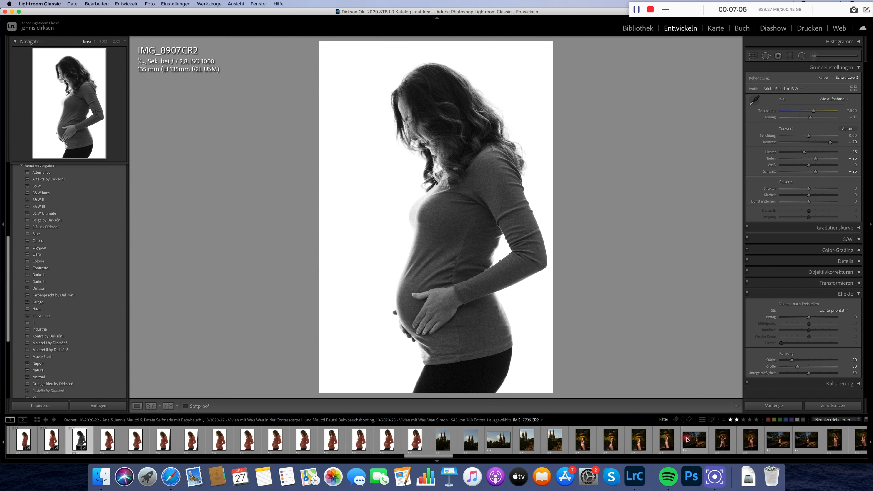
pyautogui.click(598, 444)
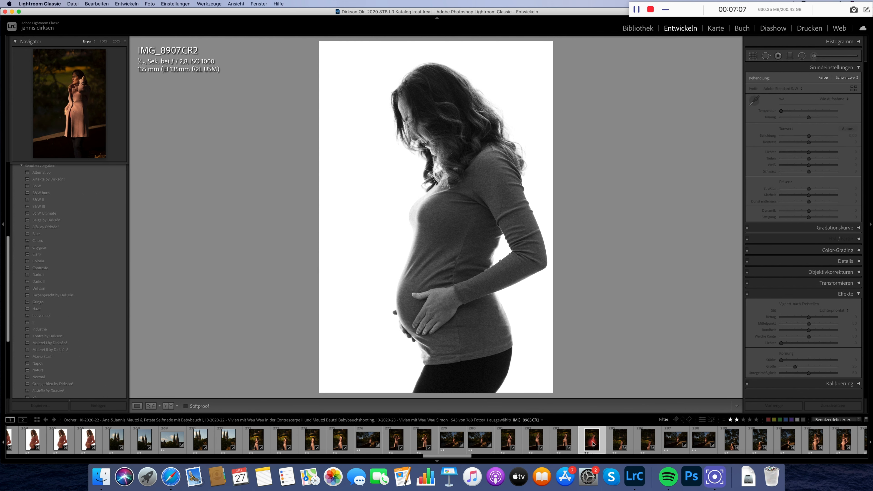
pyautogui.scroll(-3, 606, 447)
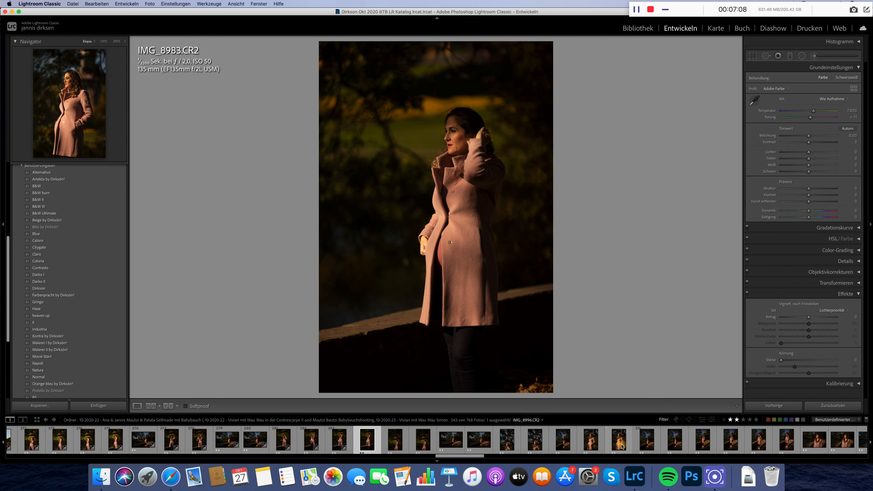
pyautogui.click(622, 447)
pyautogui.scroll(-2, 622, 447)
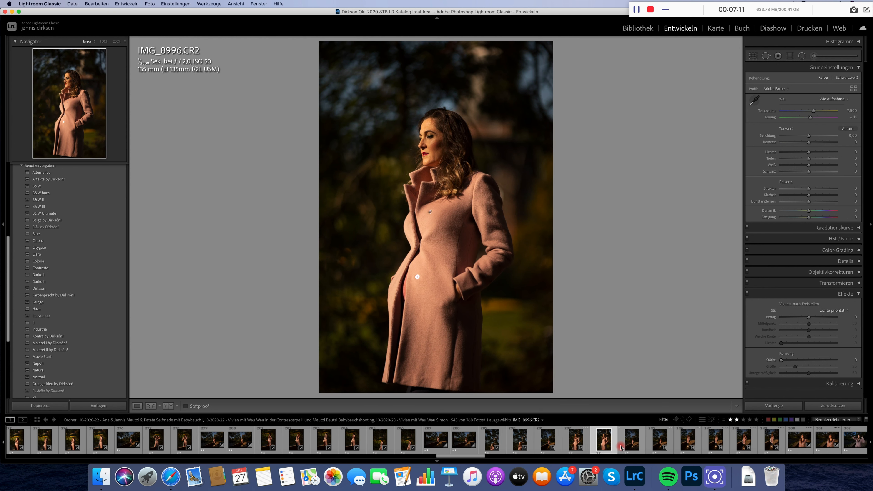
pyautogui.click(627, 443)
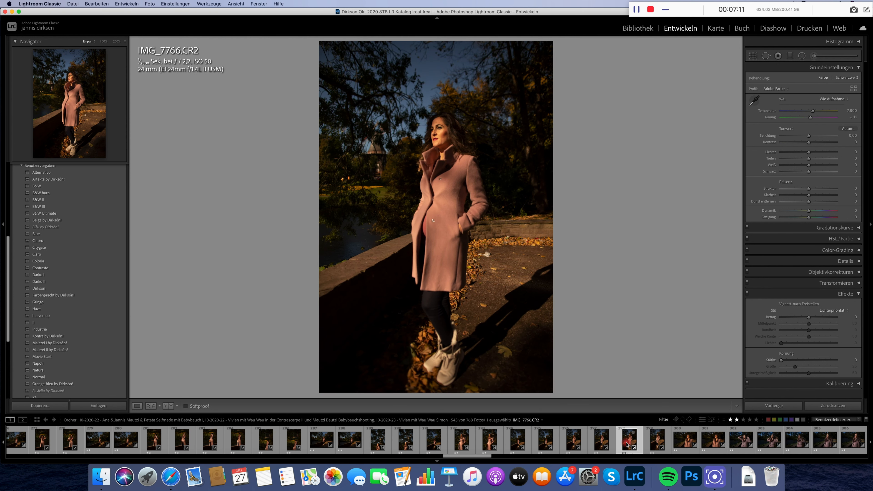
pyautogui.scroll(-3, 626, 445)
pyautogui.click(629, 444)
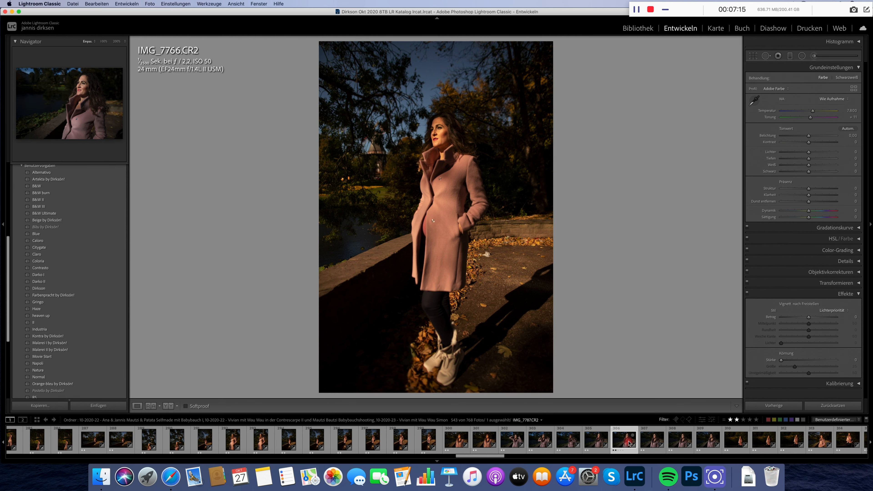
pyautogui.scroll(-3, 629, 444)
pyautogui.click(637, 444)
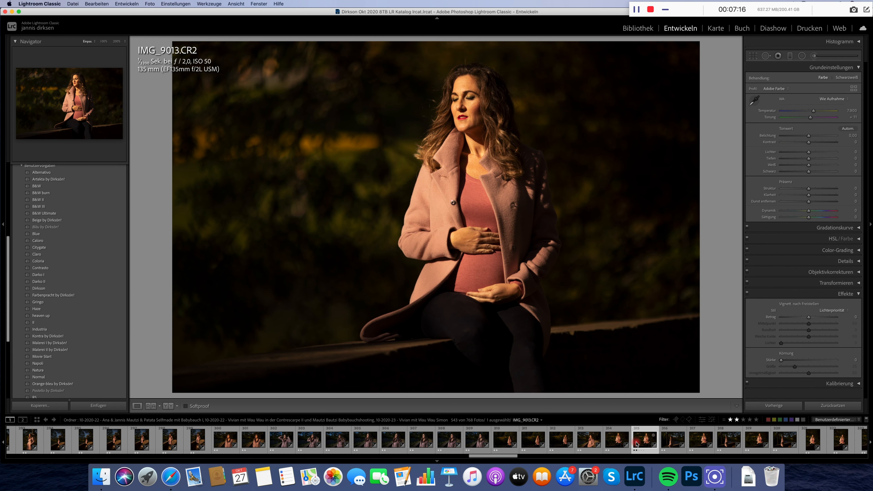
pyautogui.scroll(-8, 637, 444)
pyautogui.click(637, 443)
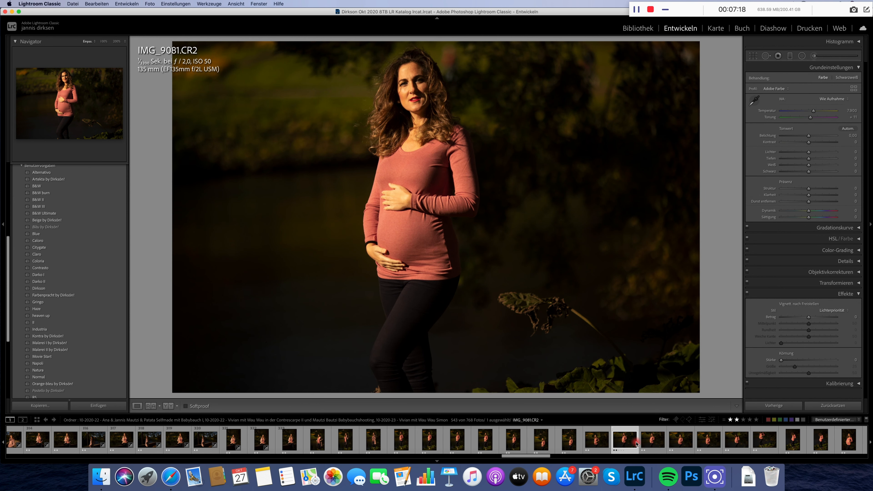
pyautogui.scroll(-8, 637, 444)
pyautogui.click(618, 445)
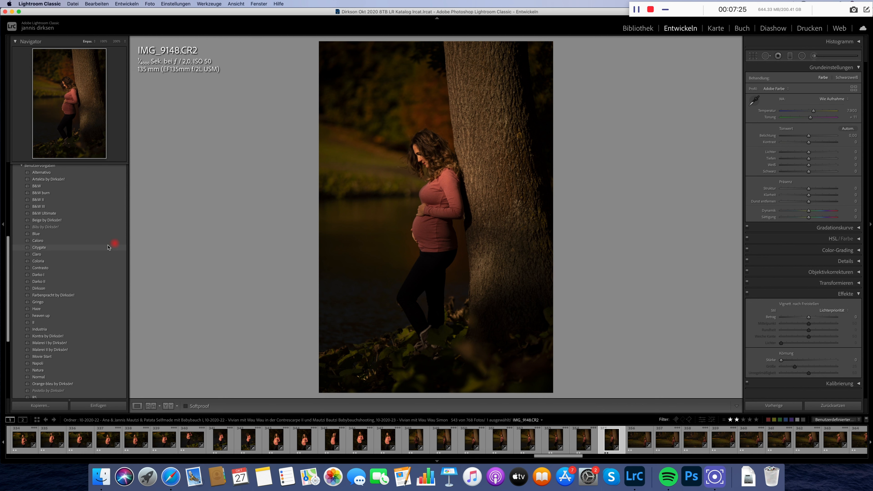
# Compare presets on the tree portrait IMG_9148, view IMG_9155 and go on to the landscape tree photo IMG_9162
pyautogui.click(32, 268)
pyautogui.click(37, 255)
pyautogui.click(695, 440)
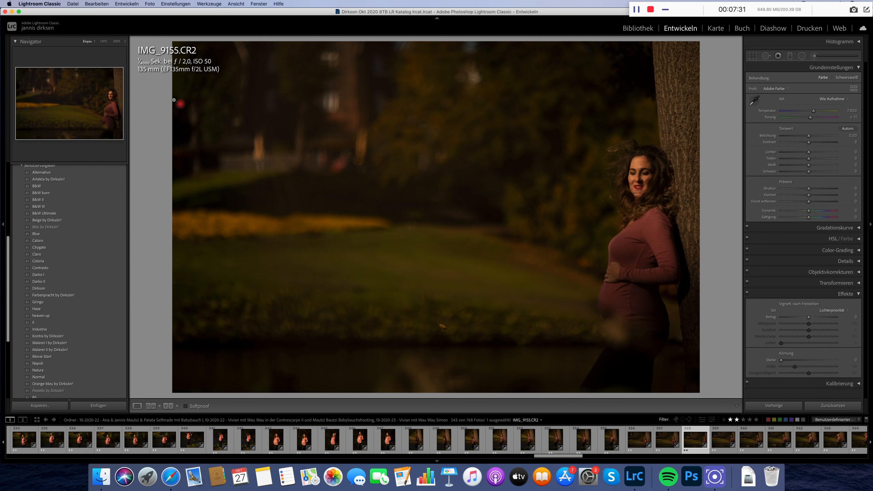
pyautogui.scroll(-3, 646, 441)
pyautogui.click(654, 445)
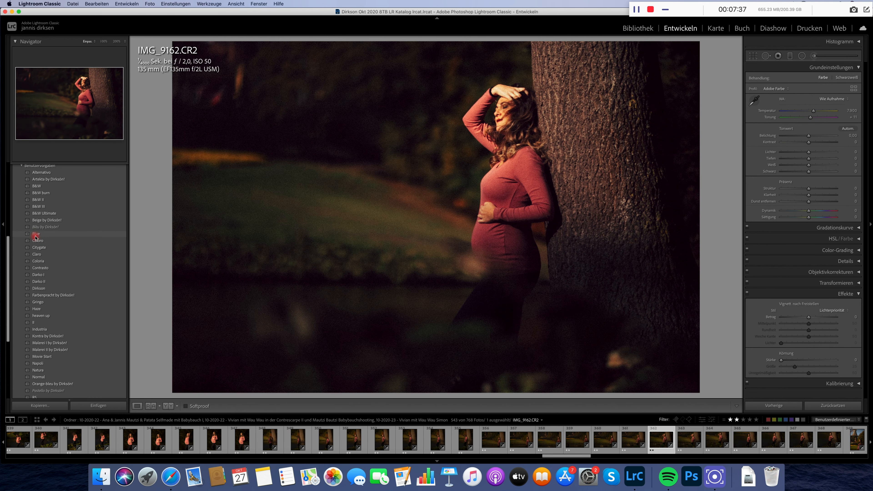
# Apply the Haze preset to IMG_9162 and cool its white balance with a lower color temperature
pyautogui.click(43, 261)
pyautogui.click(36, 308)
pyautogui.click(799, 146)
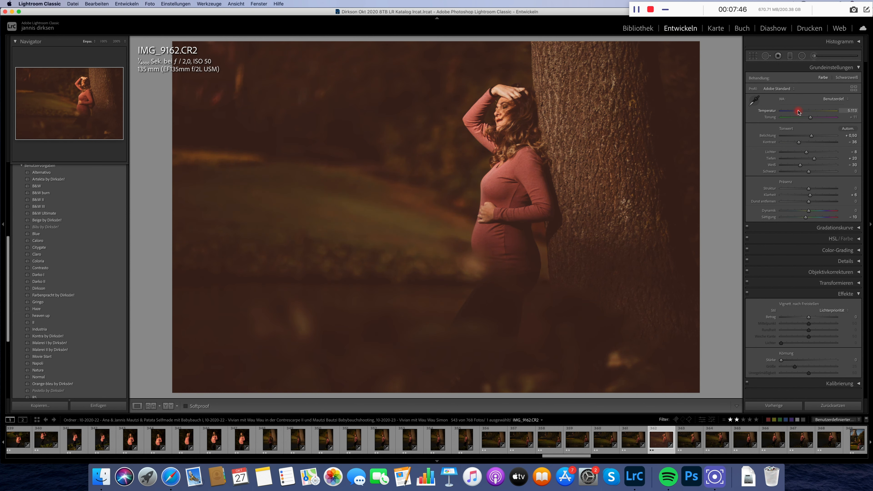
# Synchronize the develop settings of IMG_9162 to all the following photos up to IMG_7868
pyautogui.scroll(-10, 731, 447)
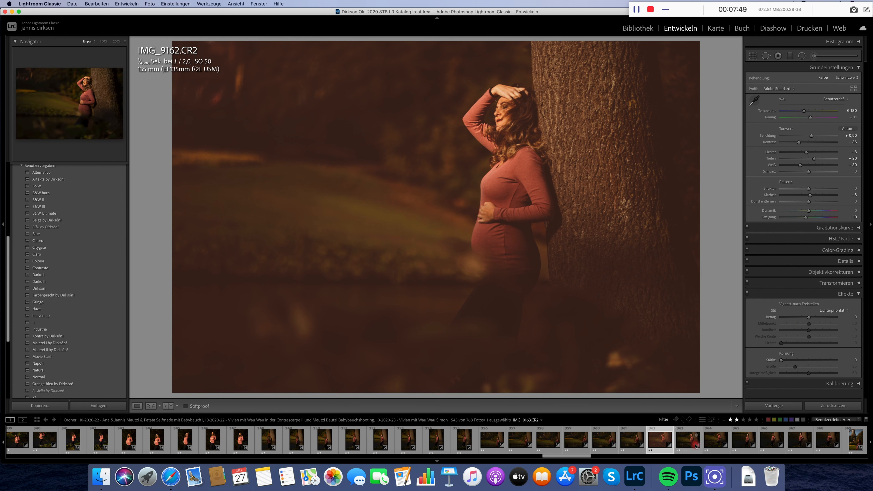
pyautogui.keyDown('shift'); pyautogui.click(770, 439); pyautogui.keyUp('shift')
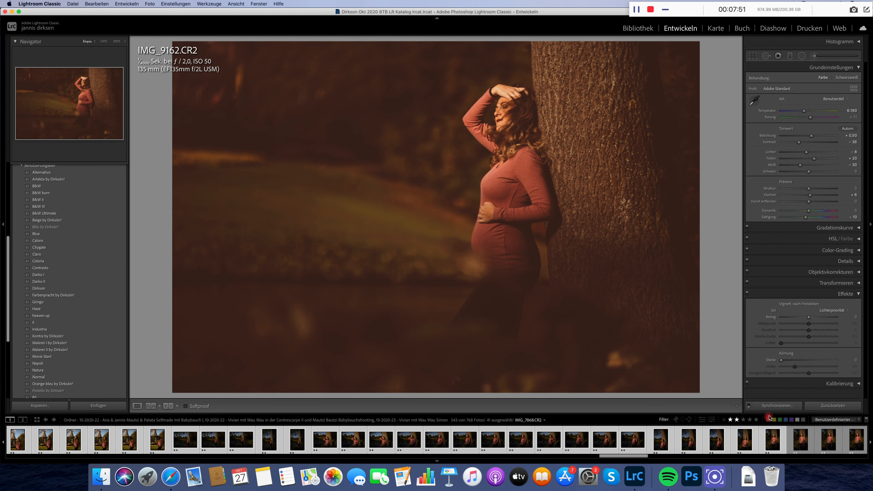
pyautogui.click(774, 406)
pyautogui.click(714, 282)
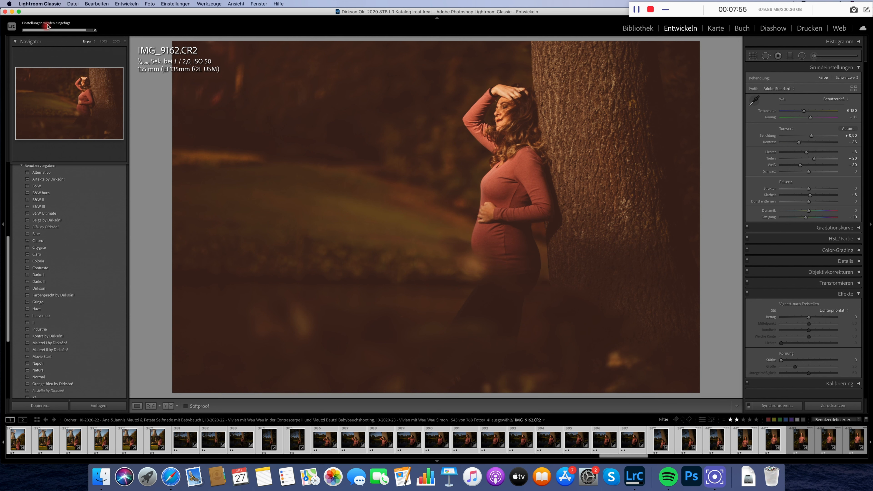
# Check the synchronized look on the following tree photos, going from IMG_9163 to the windmill portrait IMG_9178
pyautogui.press('Right')
pyautogui.press('Right')
pyautogui.press('Right')
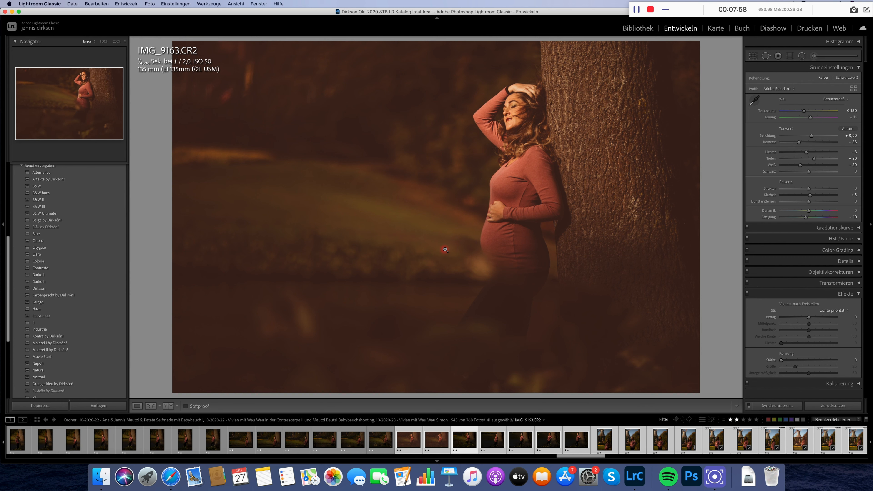
pyautogui.press('Right')
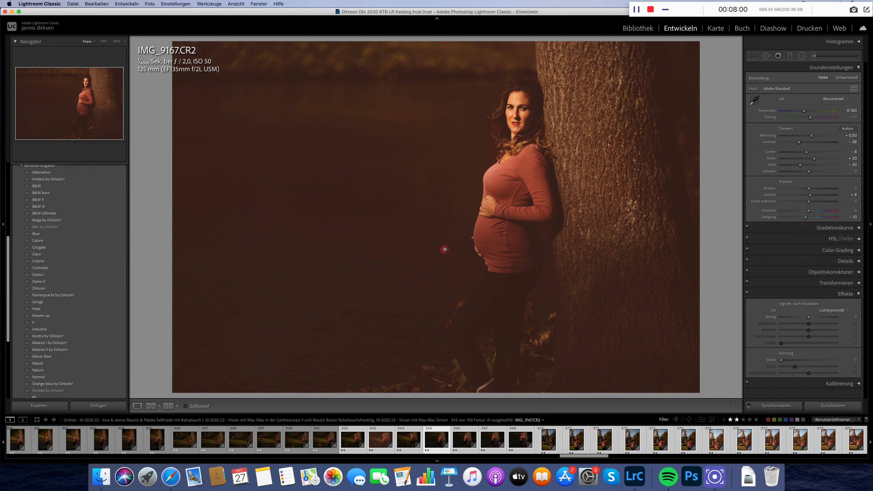
pyautogui.press('Right')
pyautogui.press('super+shift+v')
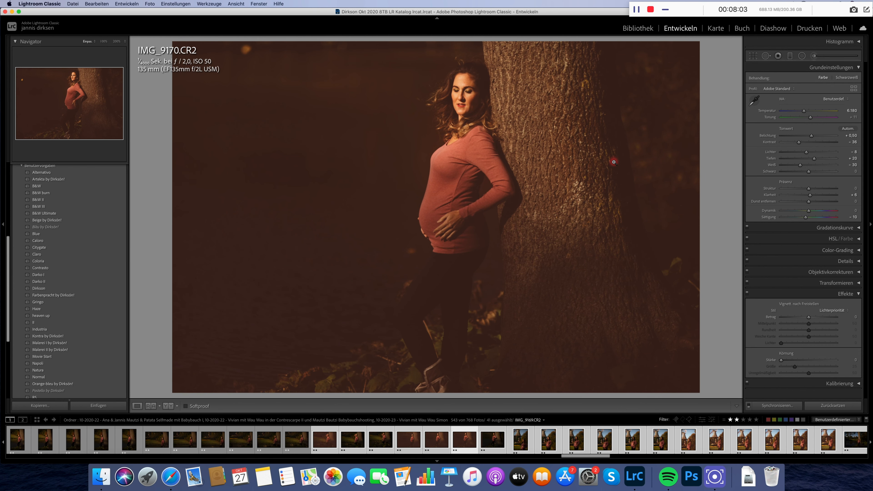
pyautogui.press('Right')
pyautogui.press('Right')
pyautogui.press('super+shift+v')
pyautogui.press('Right')
pyautogui.press('Right')
pyautogui.press('Right')
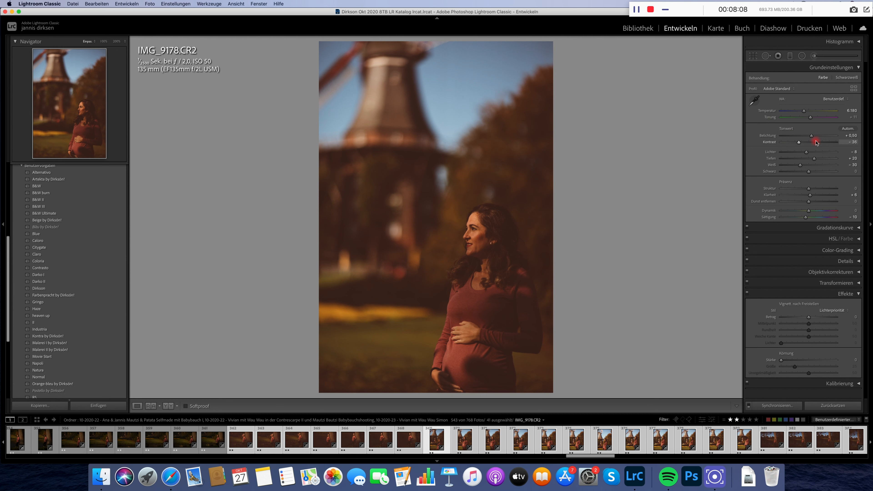
# Brighten the windmill portraits, setting the exposure of IMG_9188 to +1,40 and of IMG_9189 to +1,20
pyautogui.press('super+shift+v')
pyautogui.press('Right')
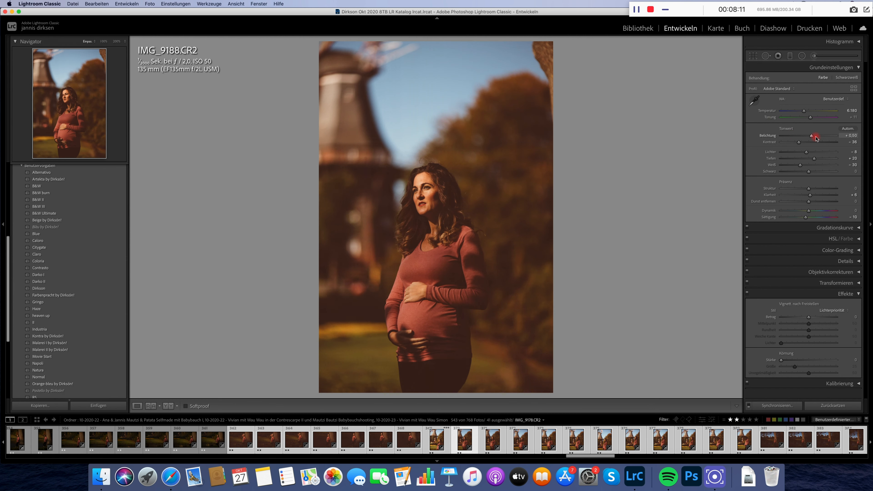
pyautogui.press('super+shift+v')
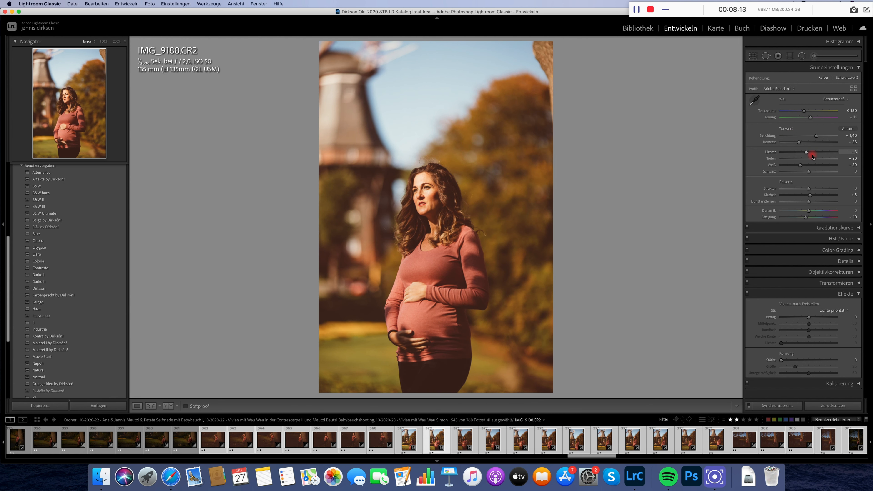
pyautogui.press('Right')
pyautogui.press('super+shift+v')
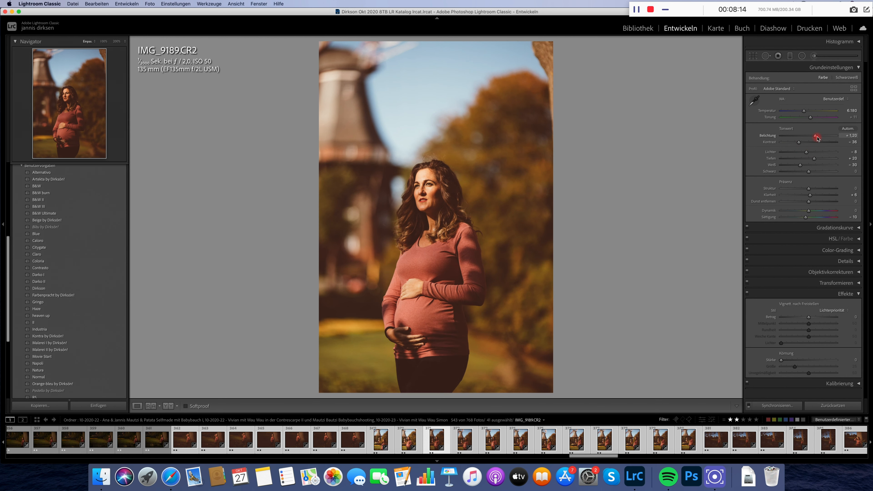
# Raise the exposure of IMG_9196 to about +0,85 and adjust its crop
pyautogui.press('Right')
pyautogui.moveTo(813, 141); pyautogui.dragTo(816, 140)
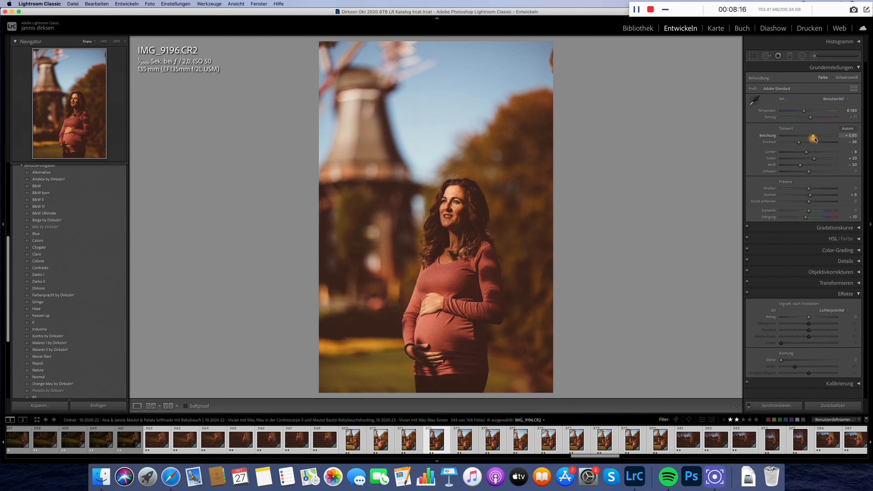
pyautogui.click(752, 56)
pyautogui.click(753, 56)
# Go through the next windmill portraits to IMG_9211, raising the exposure of IMG_9210 to about +0,80
pyautogui.press('Right')
pyautogui.press('Right')
pyautogui.press('Right')
pyautogui.press('Right')
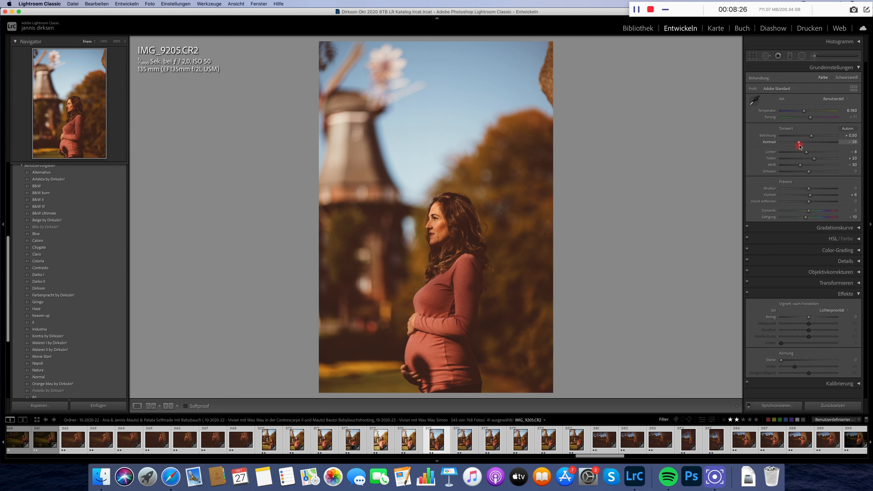
pyautogui.press('Right')
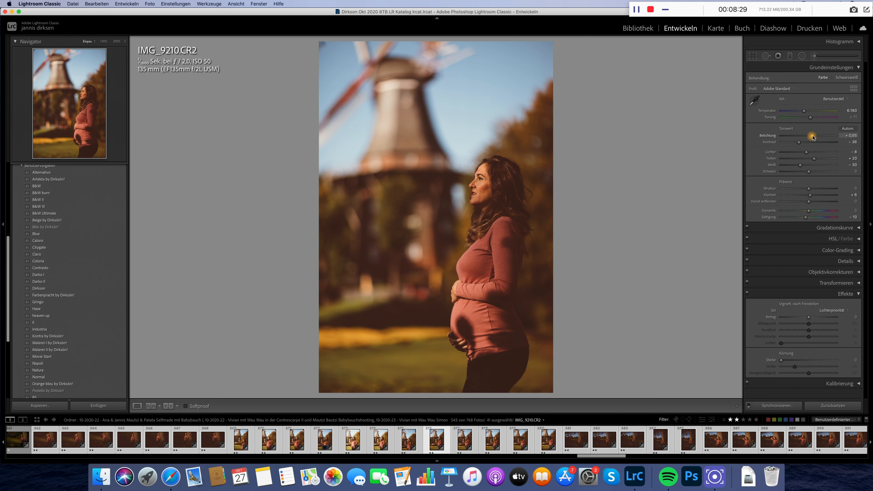
pyautogui.press('Right')
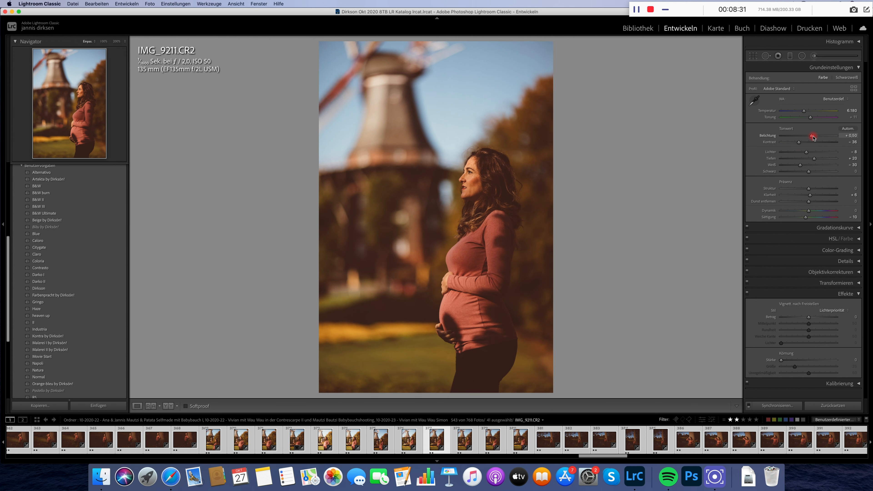
# Set the exposure of IMG_9217 to +0,95 and straighten it with a crop angle of −0,91
pyautogui.press('Right')
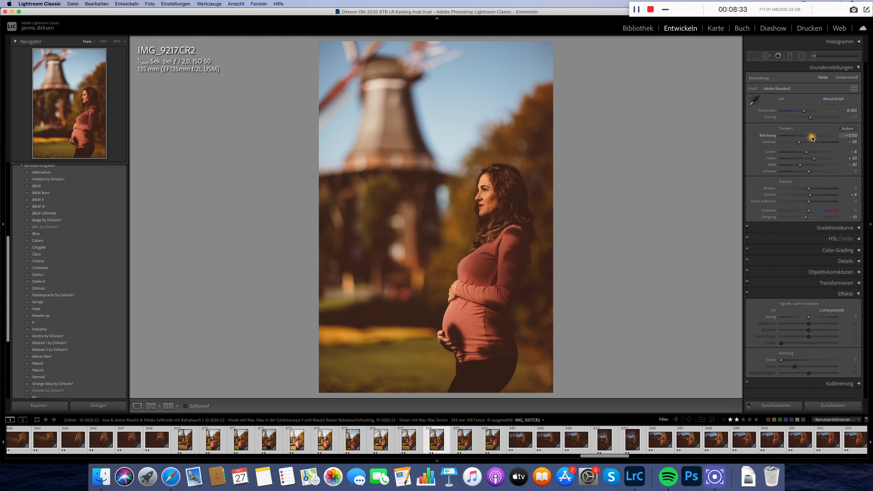
pyautogui.moveTo(813, 138); pyautogui.dragTo(815, 138)
pyautogui.press('r')
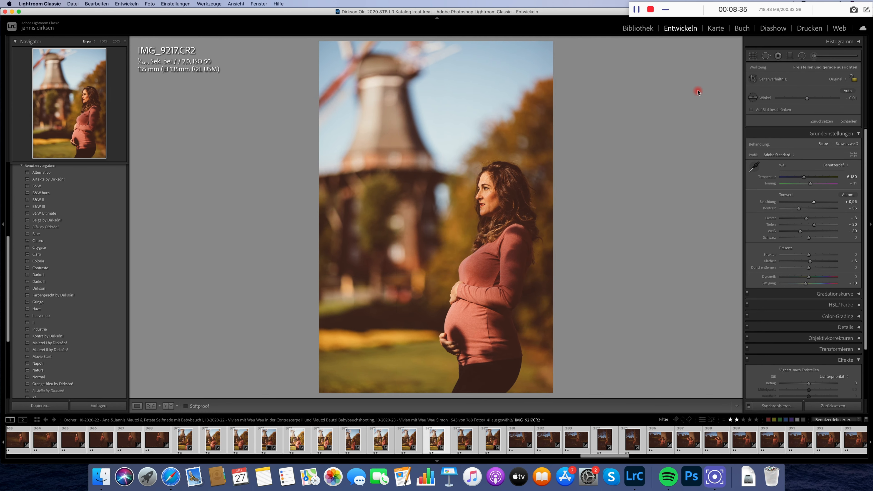
# Set the exposure of IMG_9219 to +1,10 and of IMG_9220 to +1,00, and compare the two portraits
pyautogui.press('Right')
pyautogui.press('r')
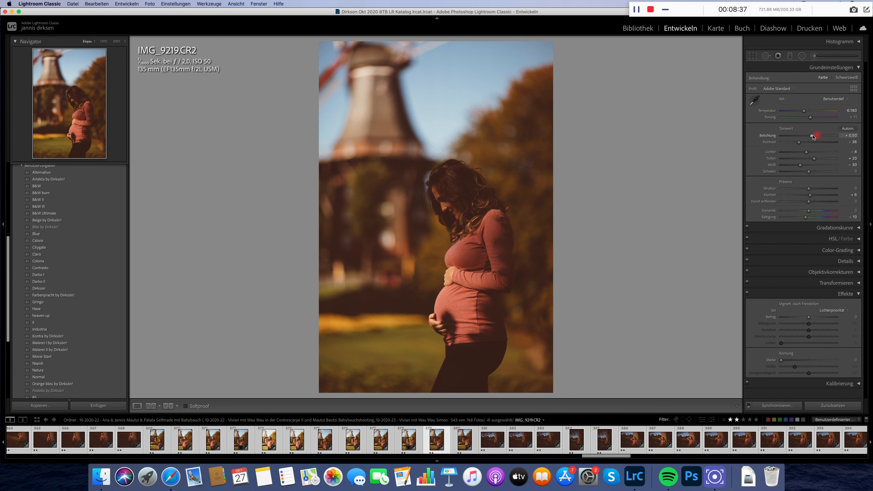
pyautogui.press('Right')
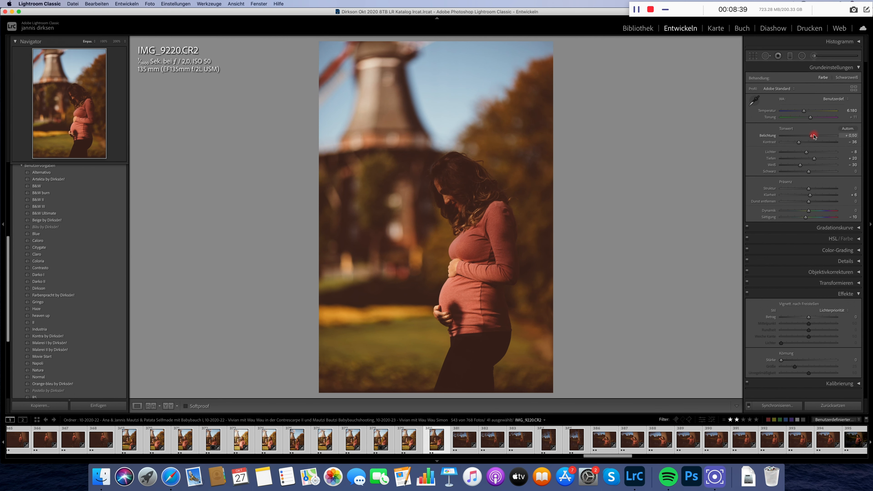
pyautogui.press('Right')
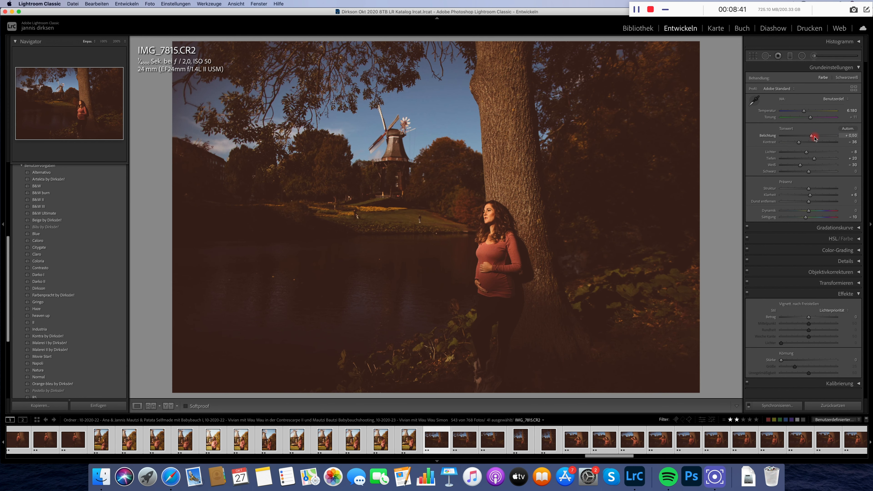
pyautogui.press('Left')
pyautogui.press('Left')
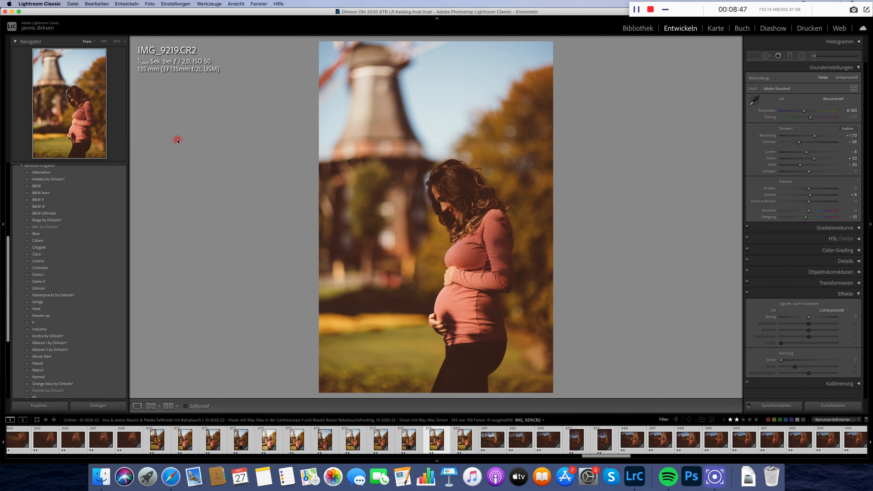
pyautogui.press('Right')
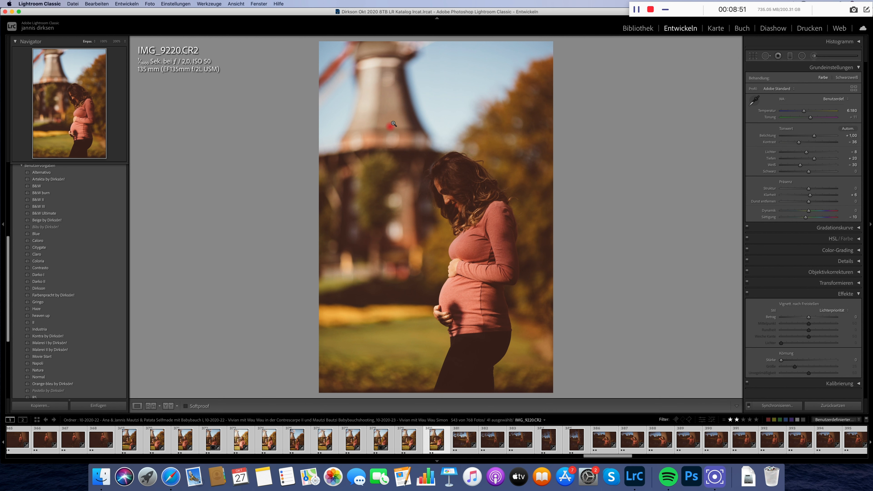
# Move on to the wide tree-and-windmill photos and raise the exposure of IMG_7823
pyautogui.press('Right')
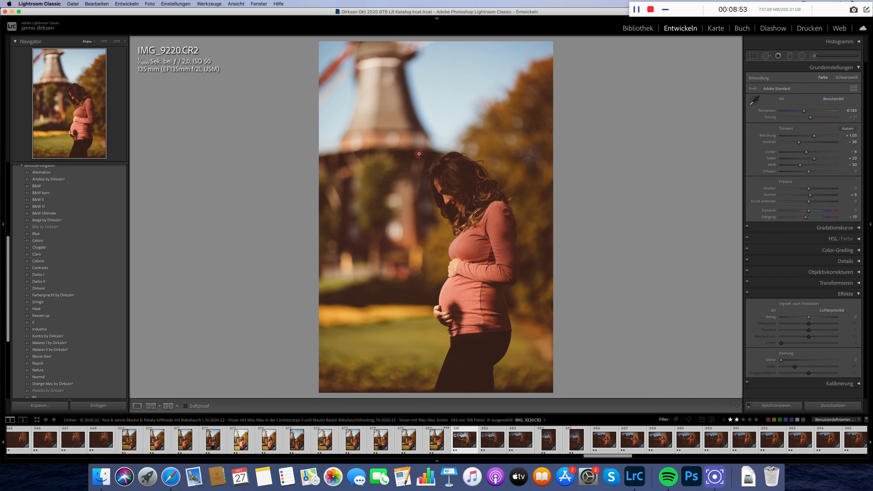
pyautogui.press('Right')
pyautogui.press('Right')
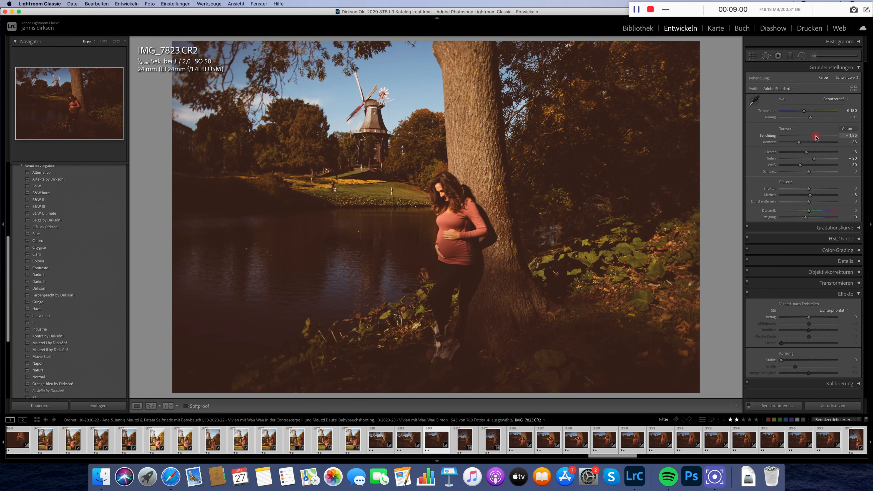
# Go through the wide tree-and-windmill photos to IMG_7835, raising the exposure of IMG_7828 to about +1,40 and of IMG_7835 to +1,25
pyautogui.press('Right')
pyautogui.press('Right')
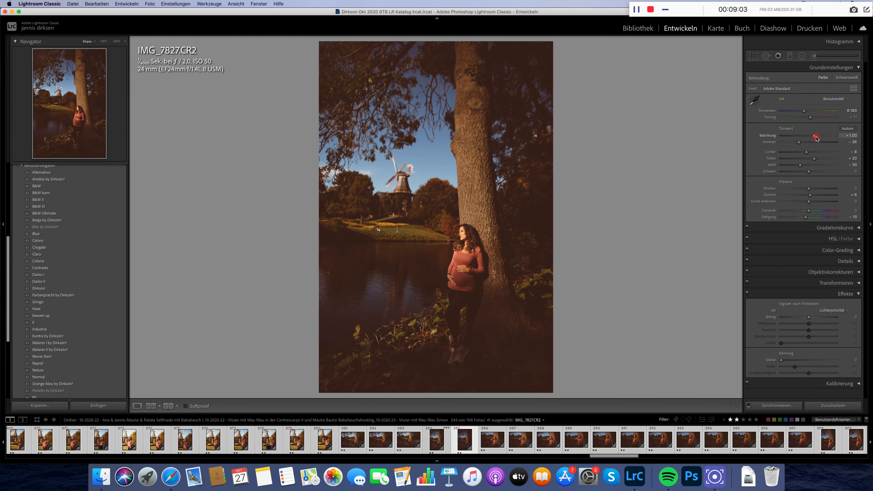
pyautogui.press('Right')
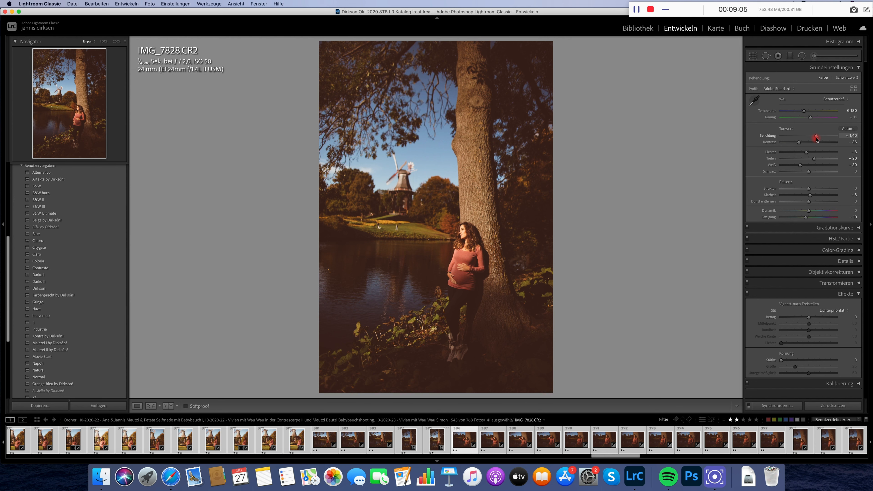
pyautogui.press('Right')
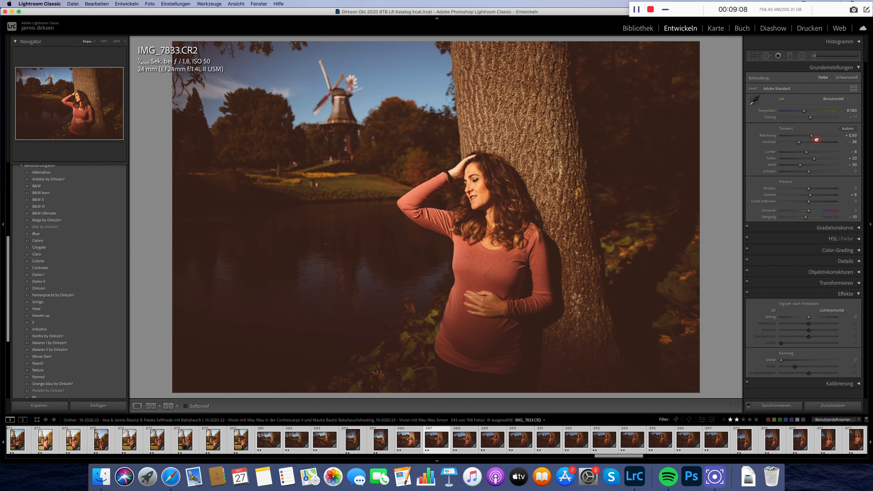
pyautogui.press('Right')
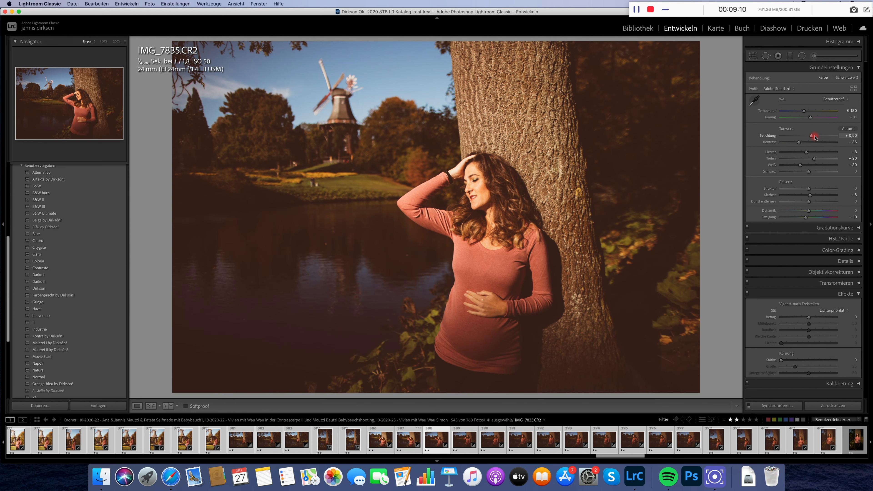
pyautogui.moveTo(814, 137); pyautogui.dragTo(819, 137)
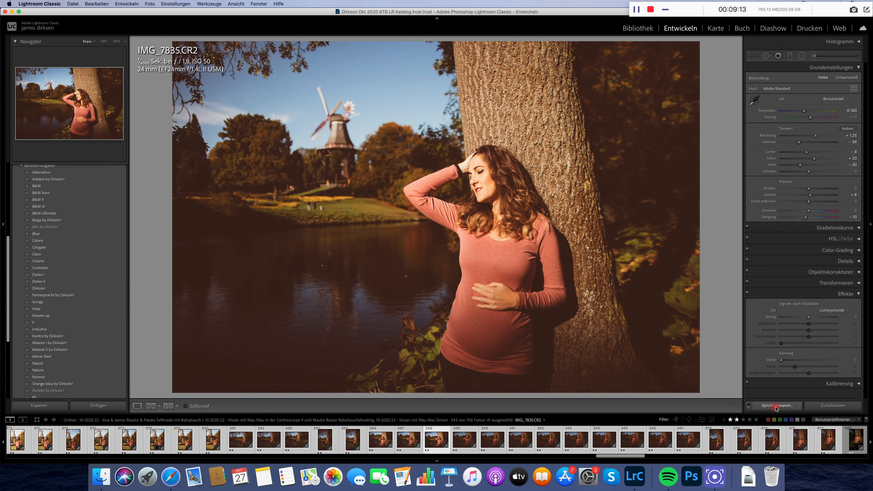
# Raise the exposure of the tree portraits IMG_7841 and IMG_7843, moving on to the photo that follows
pyautogui.press('Right')
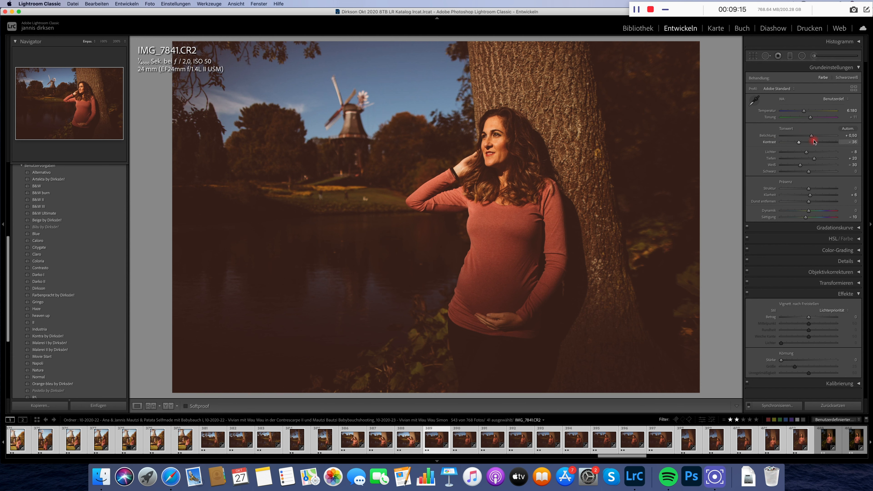
pyautogui.moveTo(813, 137); pyautogui.dragTo(815, 137)
pyautogui.press('Right')
pyautogui.press('Right')
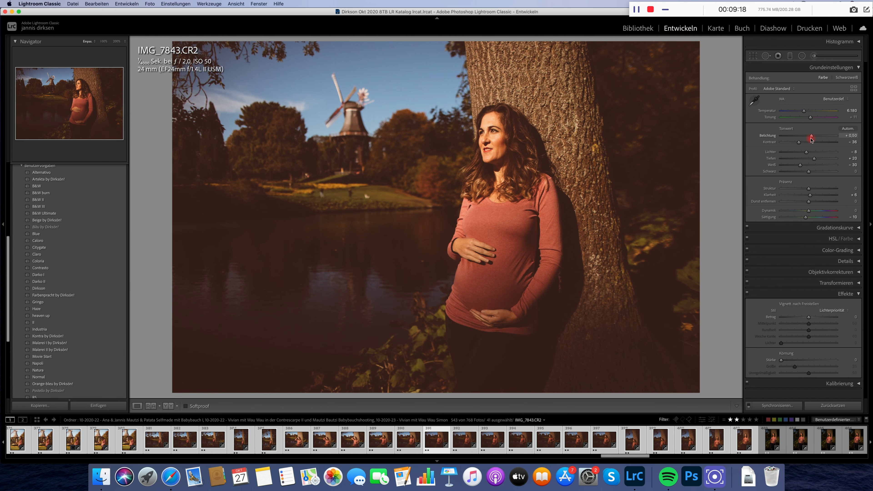
pyautogui.moveTo(812, 137); pyautogui.dragTo(815, 138)
pyautogui.press('Right')
# Continue through the landscape-format windmill portraits to IMG_7855, brightening the still dark ones with a higher exposure
pyautogui.moveTo(812, 137); pyautogui.dragTo(815, 138)
pyautogui.press('Right')
pyautogui.press('Right')
pyautogui.moveTo(812, 137); pyautogui.dragTo(816, 138)
pyautogui.press('Right')
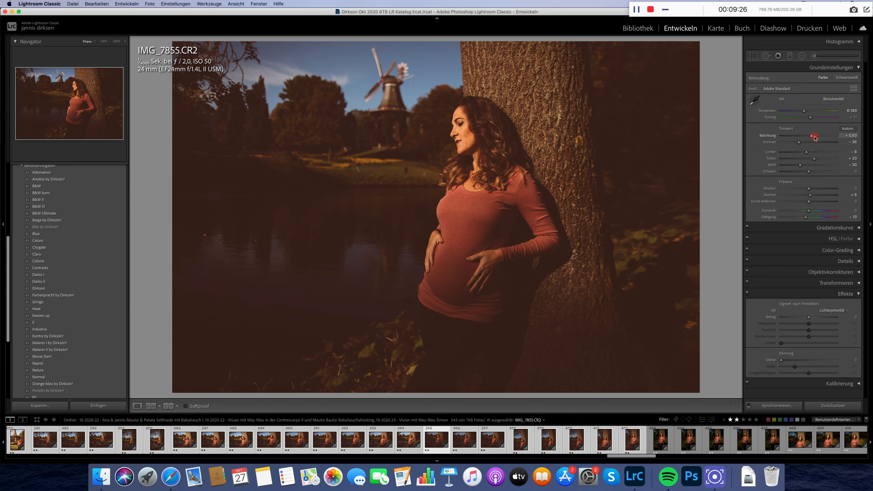
# Raise the exposure of the remaining landscape-format tree portrait and move on to the upright photo IMG_7862
pyautogui.press('Right')
pyautogui.moveTo(813, 137); pyautogui.dragTo(815, 137)
pyautogui.press('Right')
pyautogui.press('Right')
pyautogui.press('Right')
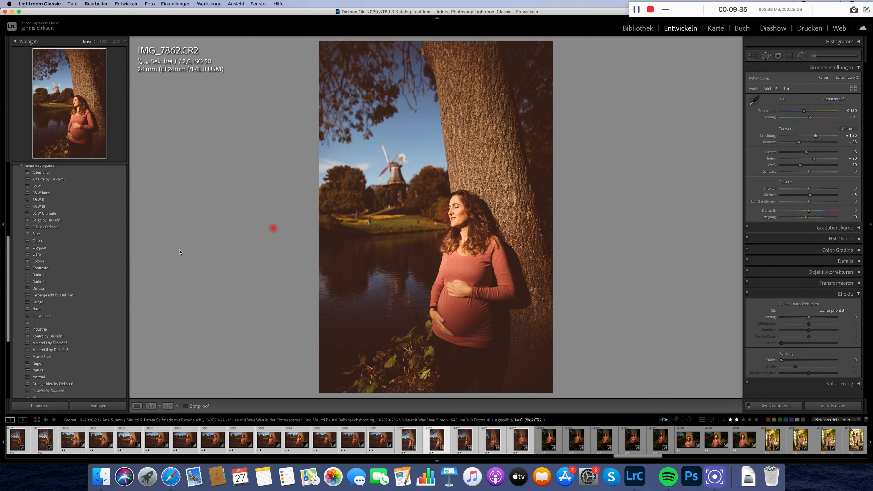
# Try the Darko II preset on IMG_7862, apply Coloria instead, and set contrast to −22 and exposure to +1,00
pyautogui.click(74, 282)
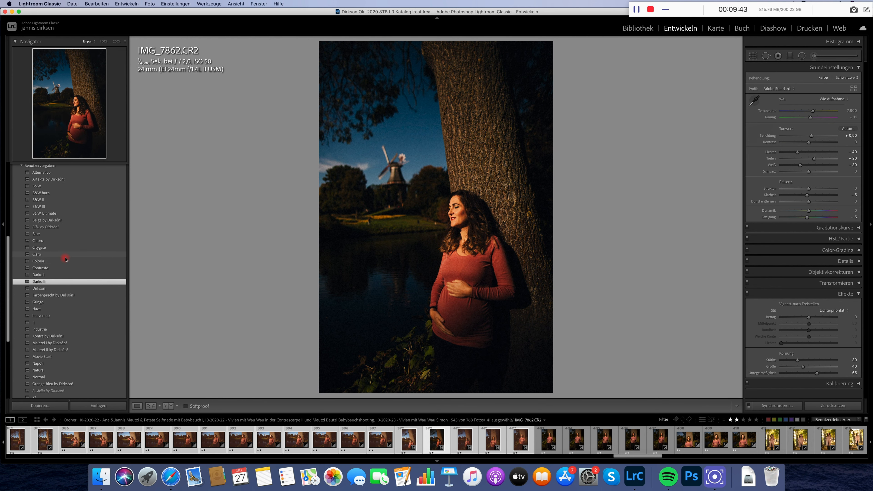
pyautogui.click(65, 260)
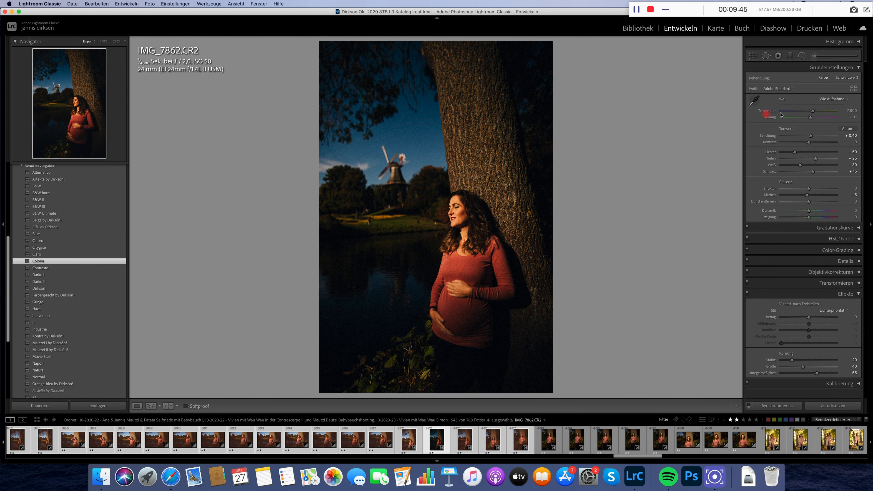
pyautogui.moveTo(806, 144); pyautogui.dragTo(815, 137)
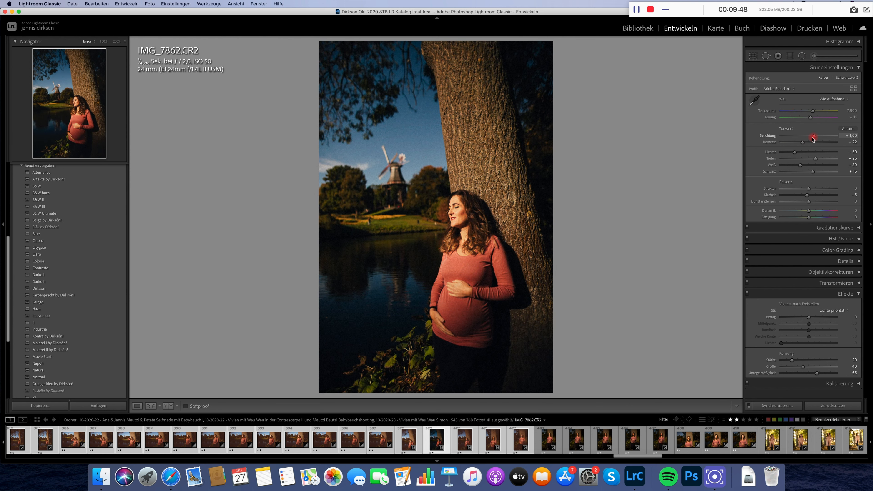
# Select the photos from IMG_7862 through IMG_7887 and synchronize the edited look of IMG_7862 to them
pyautogui.scroll(-5, 664, 437)
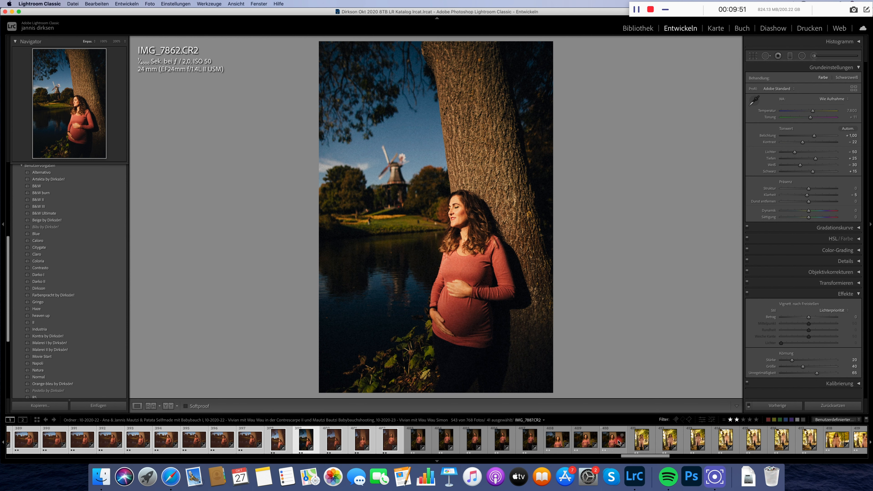
pyautogui.click(765, 407)
pyautogui.click(578, 264)
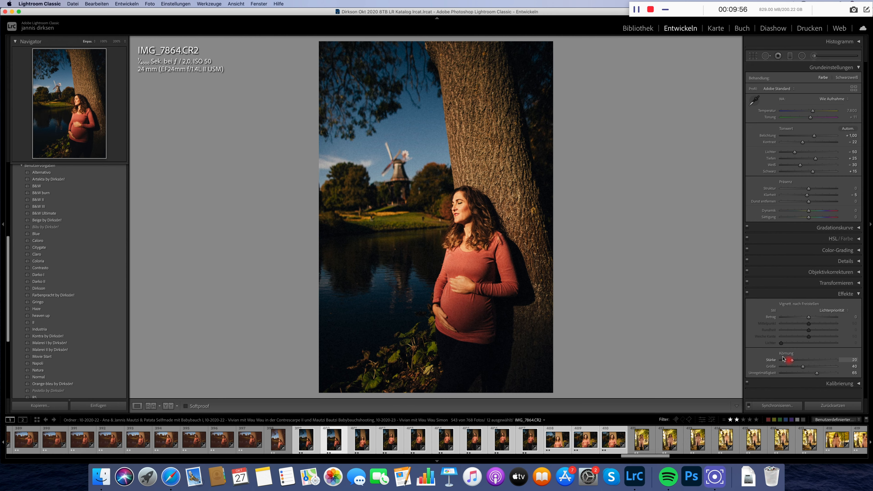
# Zoom in on IMG_7864 and compare the face and background at different grain amounts, including 0
pyautogui.click(514, 261)
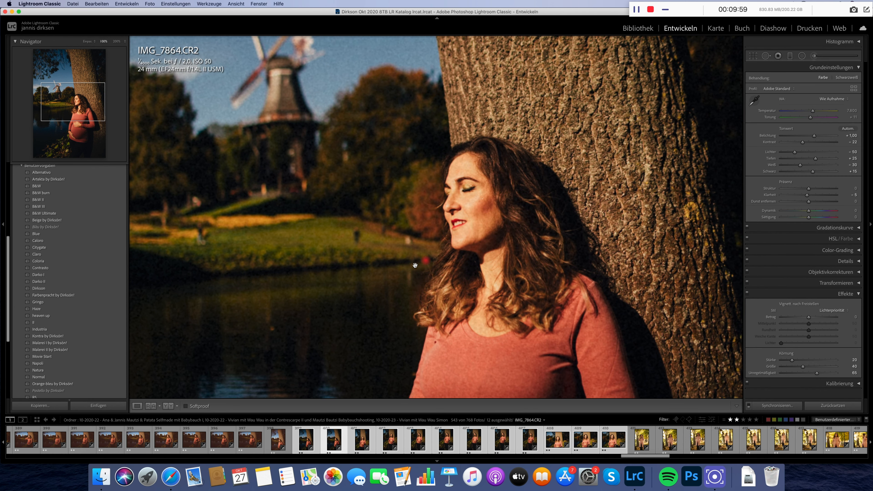
pyautogui.moveTo(388, 248); pyautogui.dragTo(393, 211)
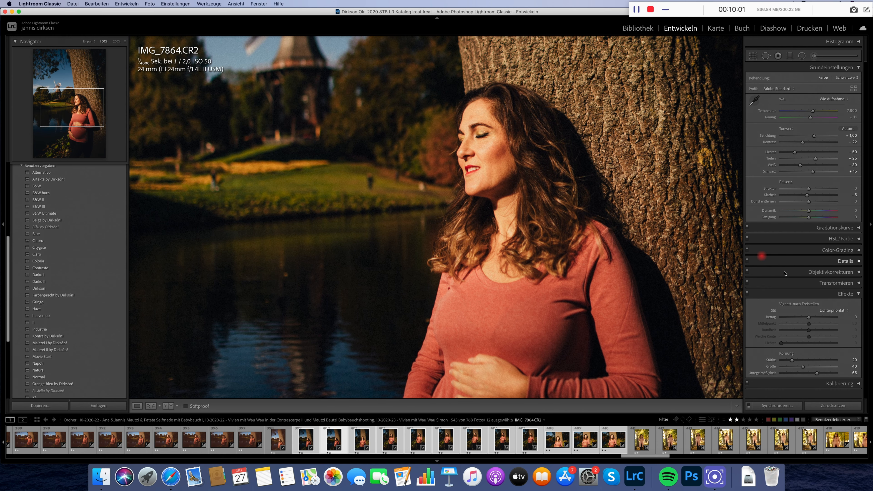
pyautogui.click(821, 363)
pyautogui.doubleClick(793, 363)
pyautogui.moveTo(462, 202); pyautogui.dragTo(470, 253)
pyautogui.moveTo(718, 360); pyautogui.dragTo(731, 366)
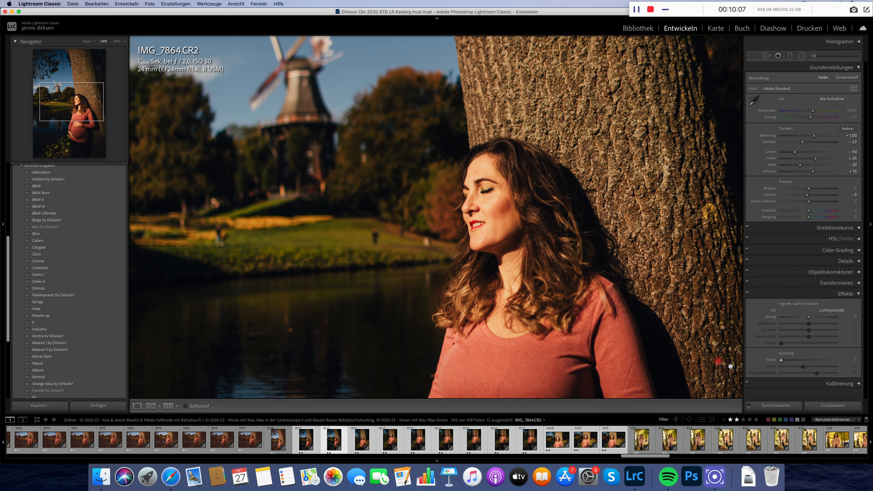
pyautogui.click(796, 362)
pyautogui.click(384, 225)
# Review the synchronized look on the tree portraits from IMG_7866 to IMG_7884
pyautogui.press('Right')
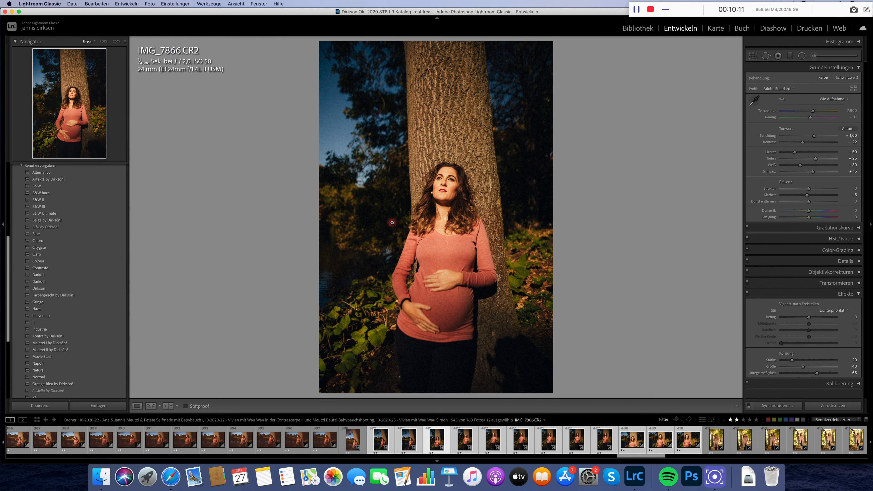
pyautogui.press('Right')
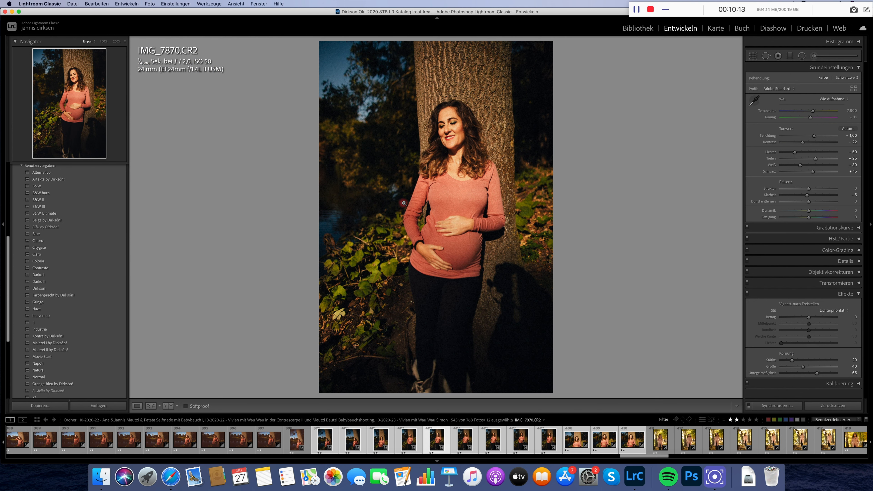
pyautogui.press('Right')
pyautogui.press('Right')
pyautogui.press('Right')
pyautogui.press('Right')
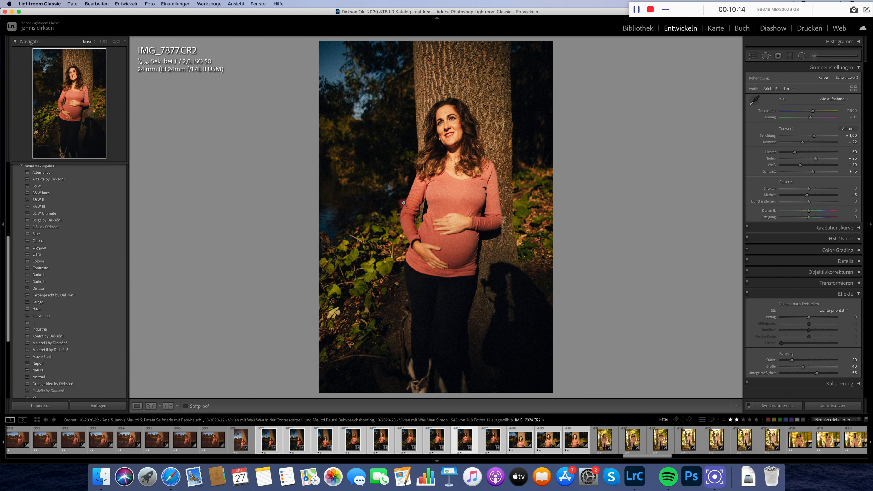
pyautogui.press('Right')
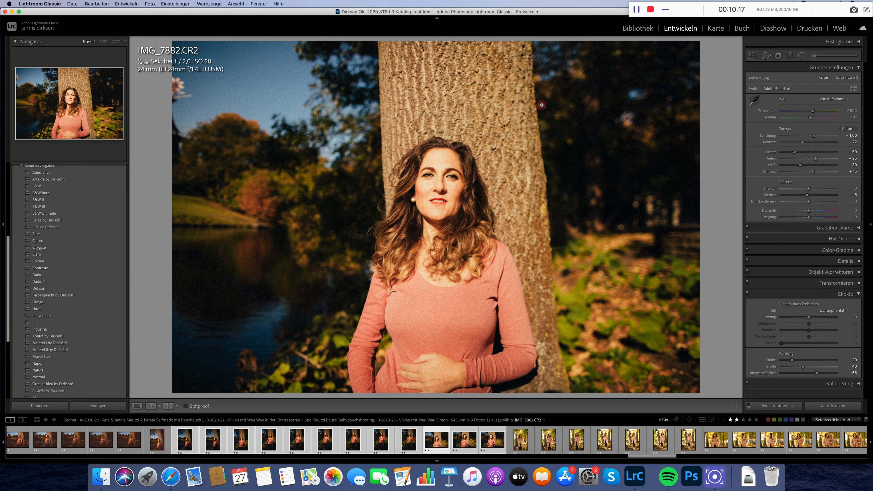
pyautogui.press('Right')
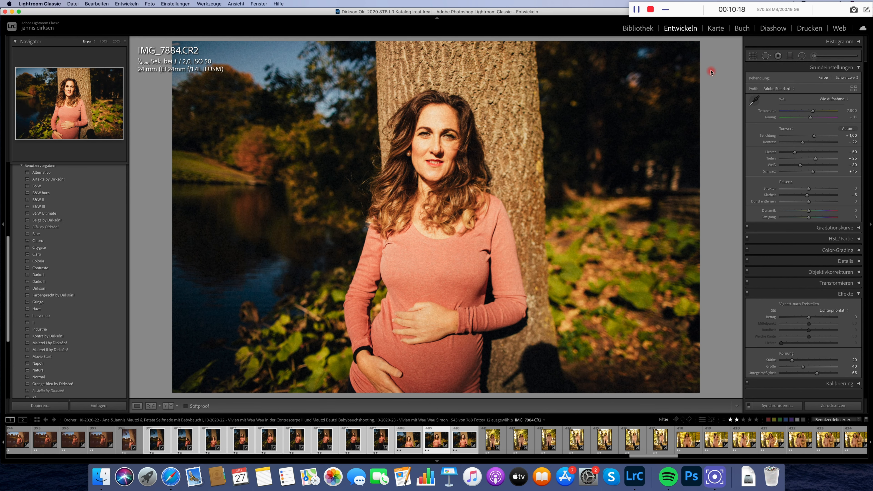
# Check the crop of IMG_7884, accept it and continue to IMG_7887
pyautogui.click(751, 56)
pyautogui.press('Return')
pyautogui.press('Right')
# Move on to the unedited autumn couple photos and open IMG_8019
pyautogui.scroll(-10, 610, 442)
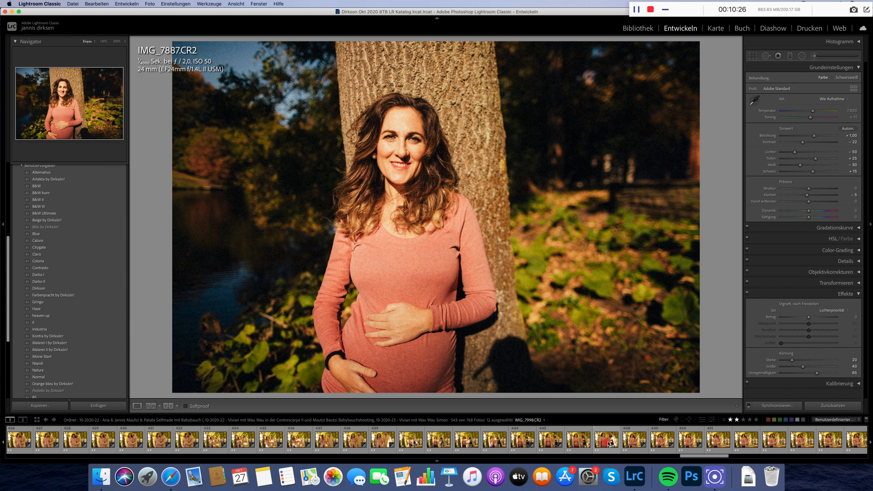
pyautogui.click(658, 443)
pyautogui.scroll(-5, 654, 442)
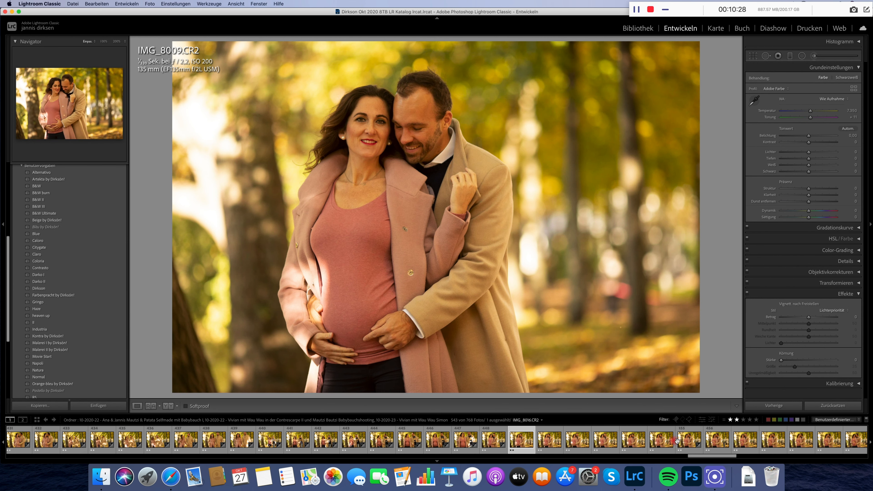
pyautogui.click(686, 445)
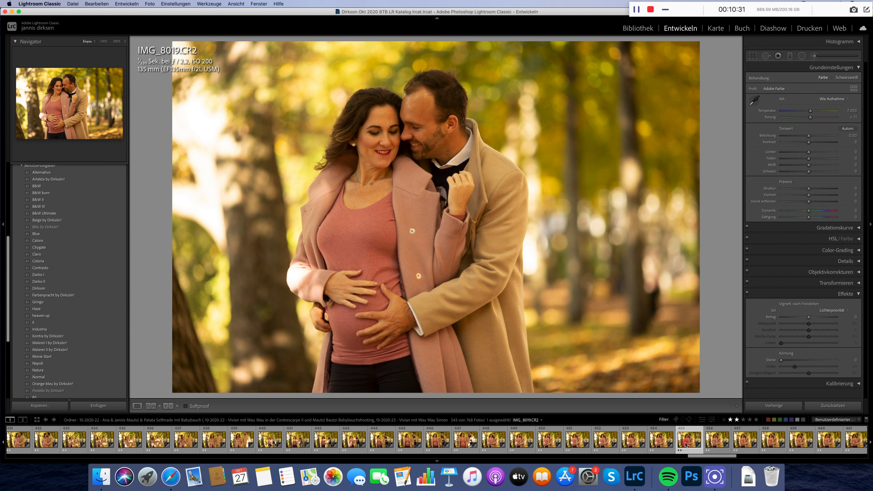
# Try the user preset listed directly above B&W on IMG_8019, with temperature 4.749, exposure +0,20 and contrast +39
pyautogui.click(60, 257)
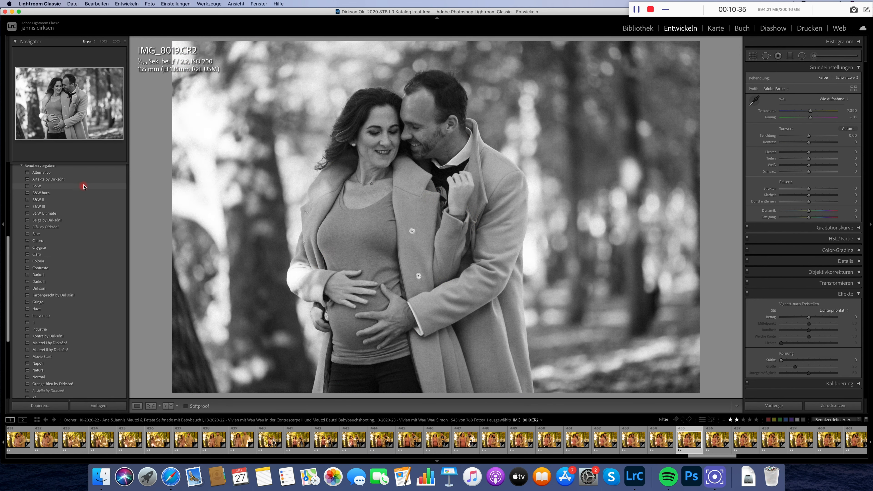
pyautogui.click(82, 179)
pyautogui.moveTo(811, 111); pyautogui.dragTo(810, 136)
pyautogui.click(817, 143)
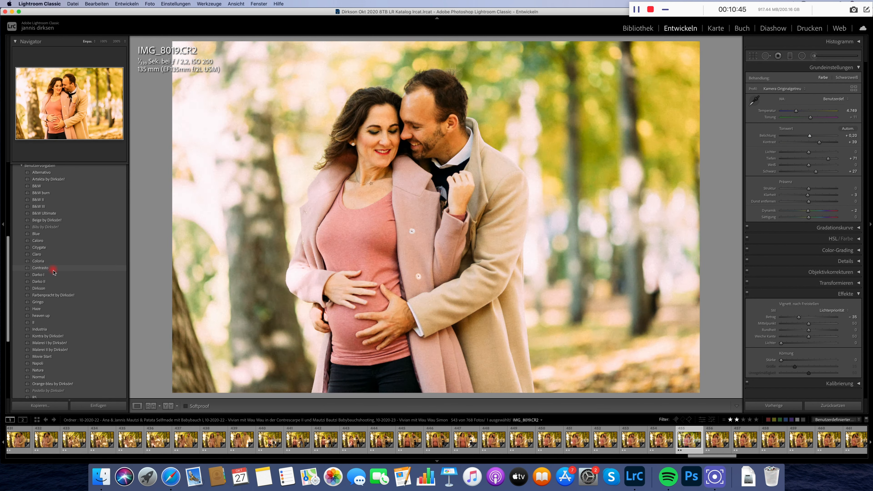
# Preview the other user presets on IMG_8019 to find a better look for the couple photos
pyautogui.scroll(-2, 63, 301)
pyautogui.scroll(-2, 67, 300)
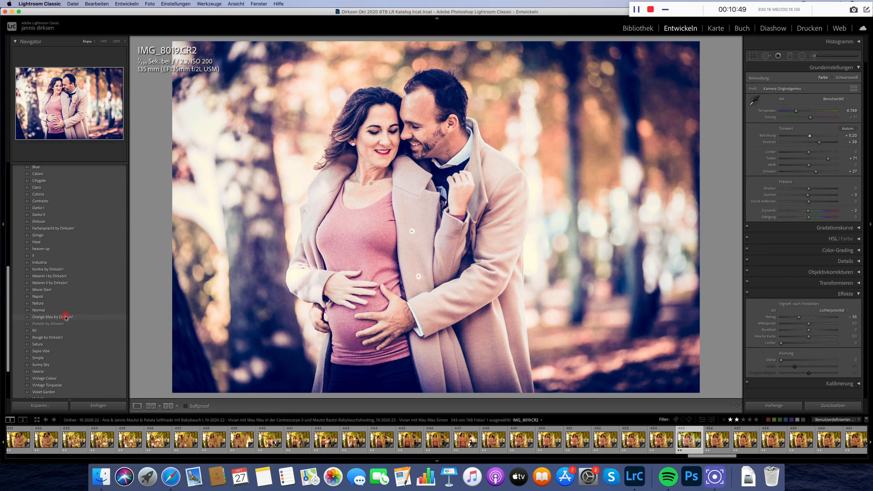
pyautogui.scroll(-2, 64, 339)
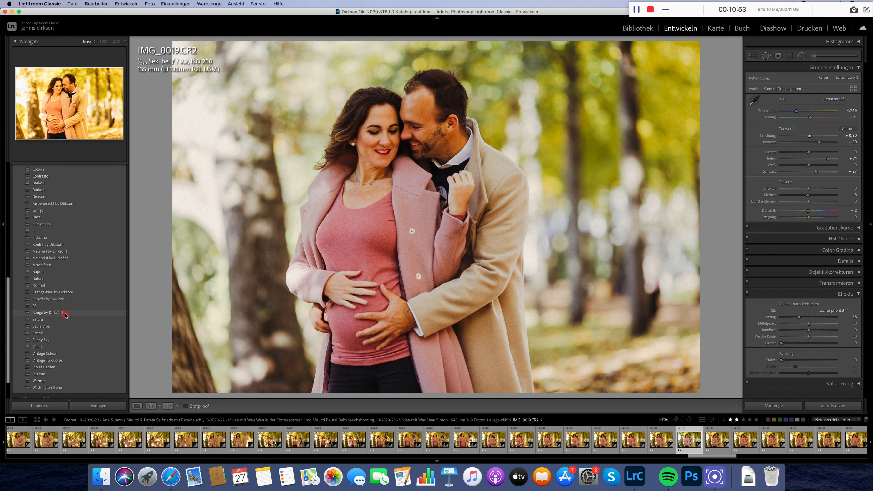
pyautogui.scroll(-2, 62, 356)
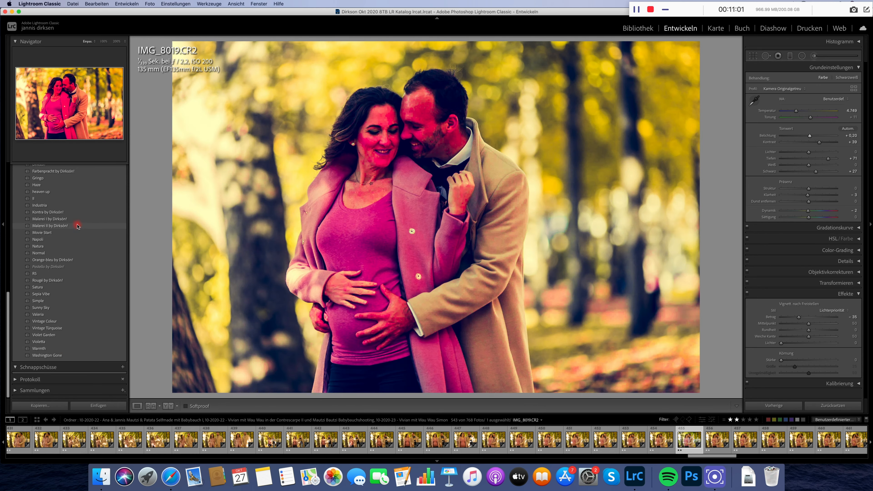
pyautogui.scroll(2, 71, 207)
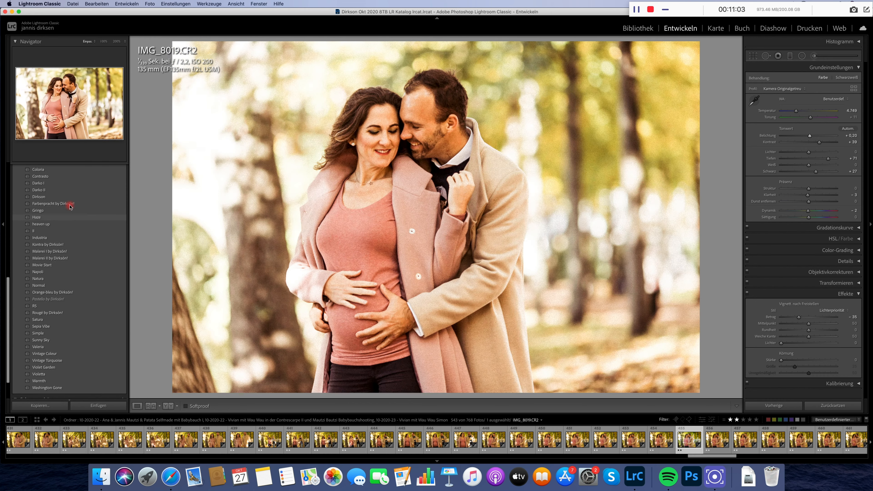
# Apply the Darko I preset to IMG_8019 and set temperature to 4.585, tint to +20 and exposure to +0,45
pyautogui.click(72, 184)
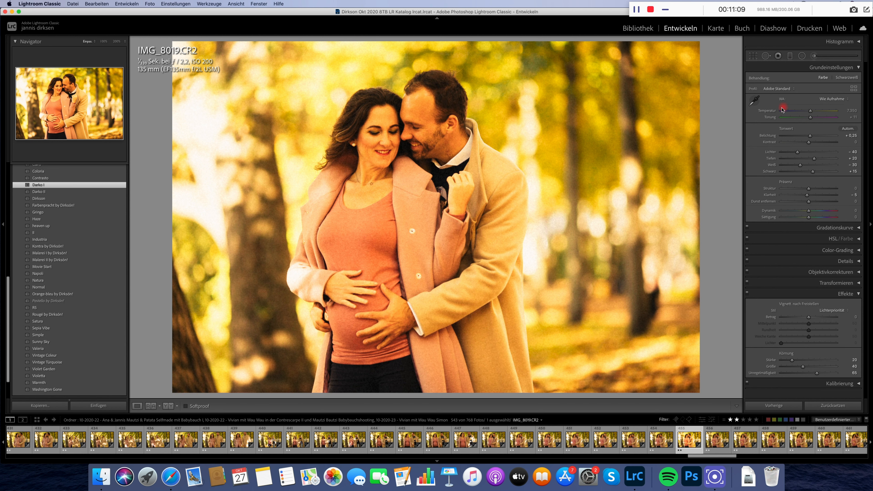
pyautogui.moveTo(803, 109)
pyautogui.mouseDown()
pyautogui.moveTo(795, 112)
pyautogui.moveTo(813, 138)
pyautogui.moveTo(814, 118)
pyautogui.mouseUp()
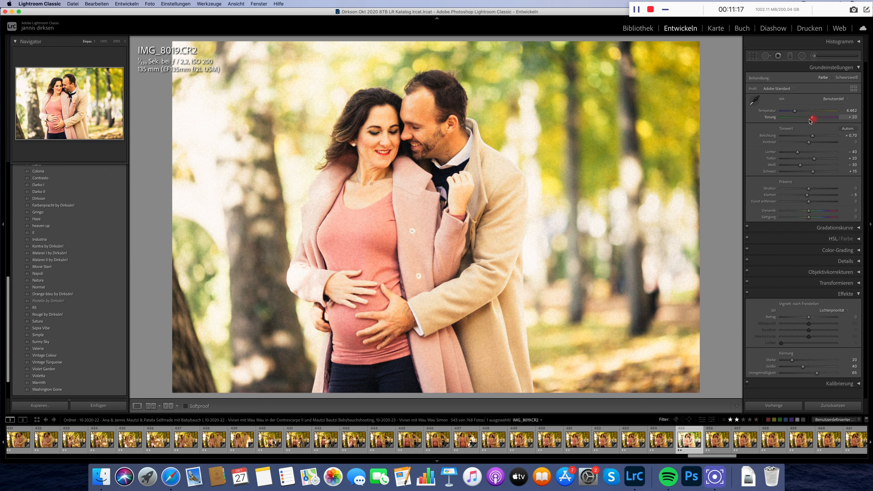
pyautogui.click(797, 114)
pyautogui.moveTo(796, 112); pyautogui.dragTo(812, 136)
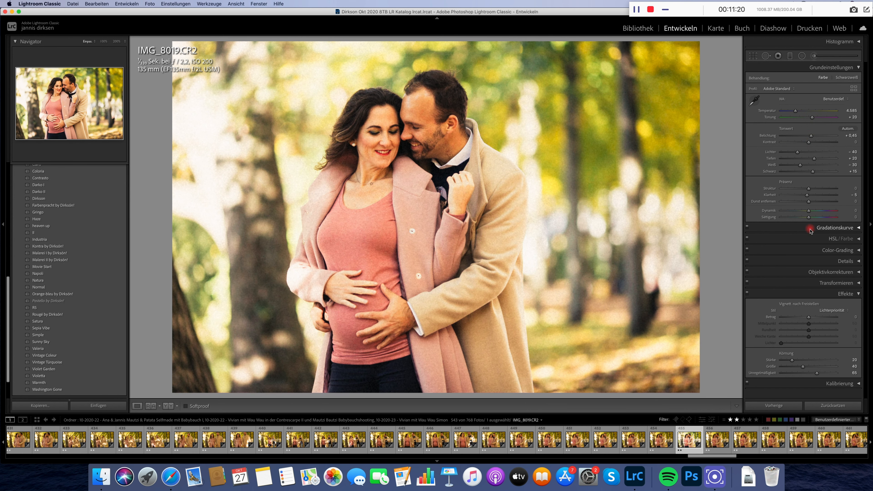
# Set the blue hue of IMG_8019 to −83 in the HSL adjustments
pyautogui.click(811, 238)
pyautogui.moveTo(790, 300); pyautogui.dragTo(849, 297)
pyautogui.moveTo(788, 297); pyautogui.dragTo(769, 298)
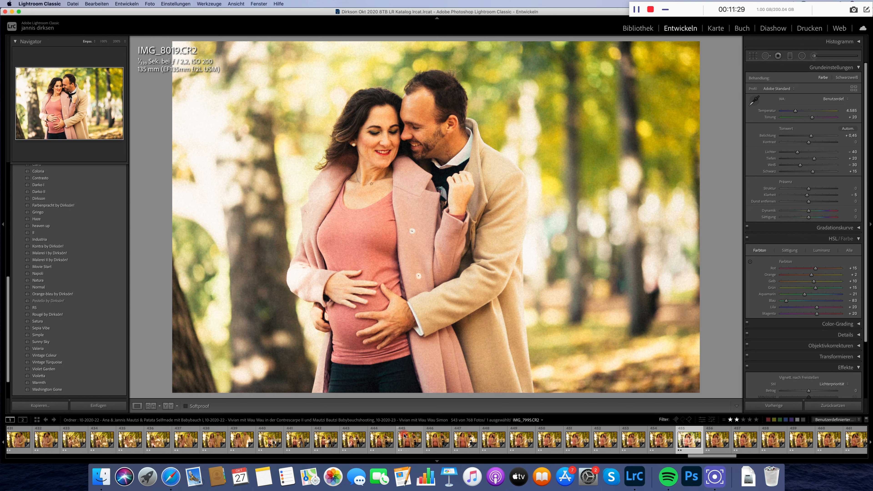
pyautogui.scroll(-5, 773, 440)
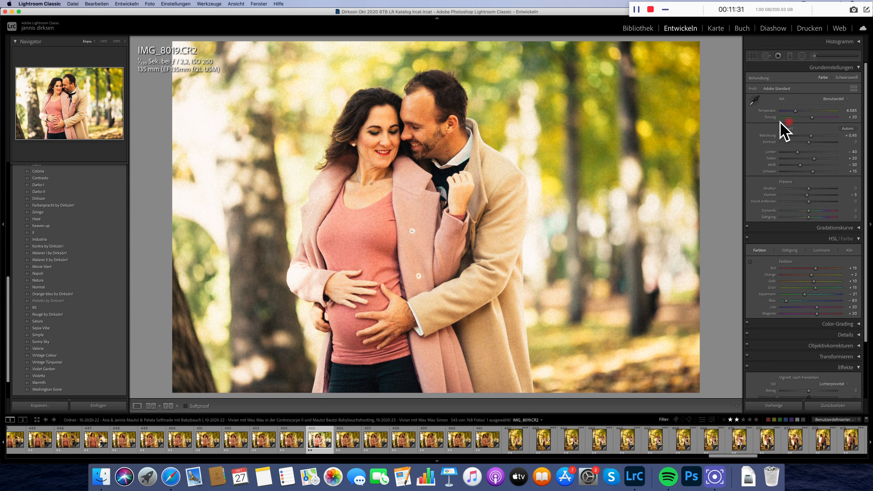